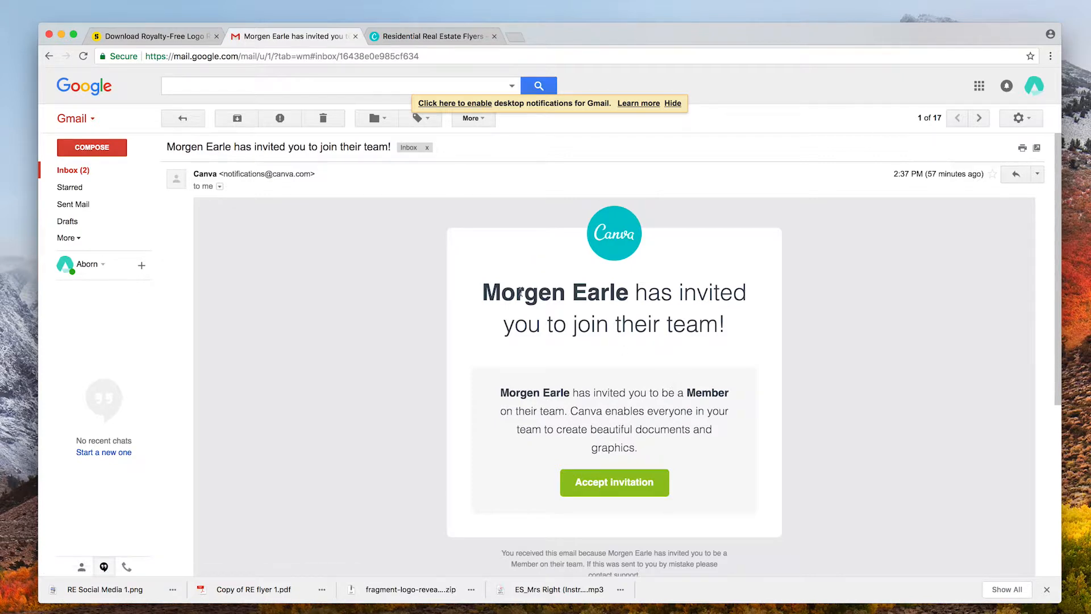
{"action": "left_click_drag", "start_coordinate": [499, 392], "coordinate": [575, 394]}
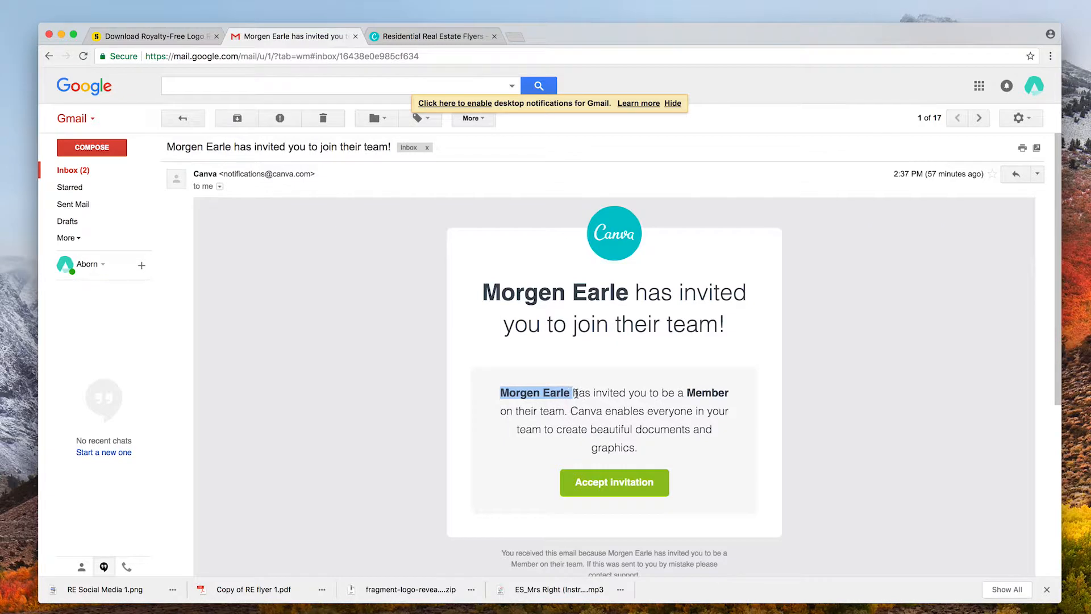
{"action": "left_click_drag", "start_coordinate": [688, 392], "coordinate": [734, 396]}
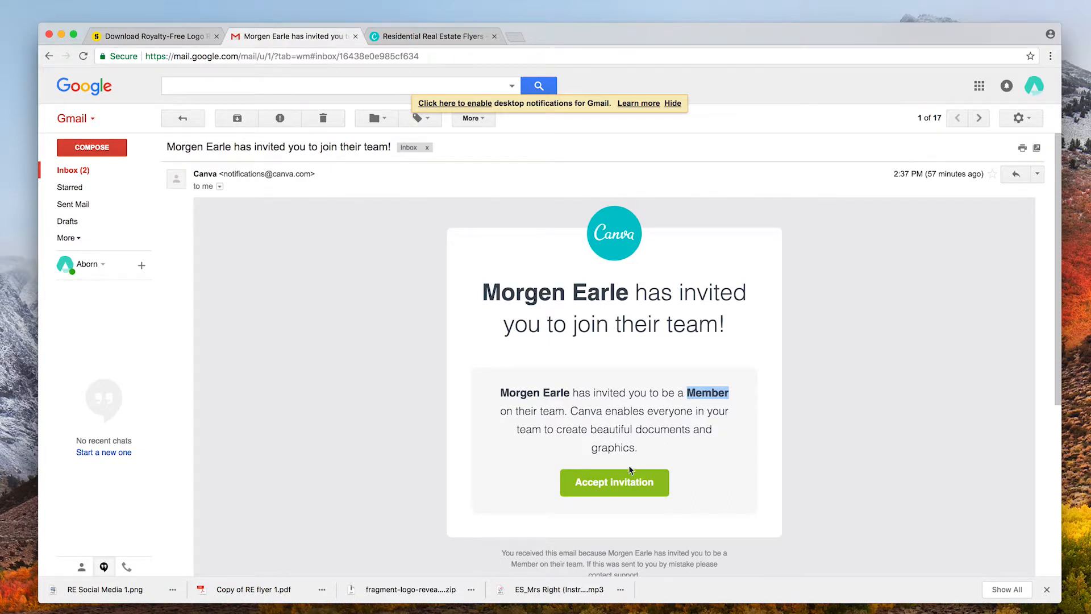
Accept the team invitation and skip through the welcome video, ready prompt and star-hunt intro.
{"action": "left_click", "coordinate": [612, 487]}
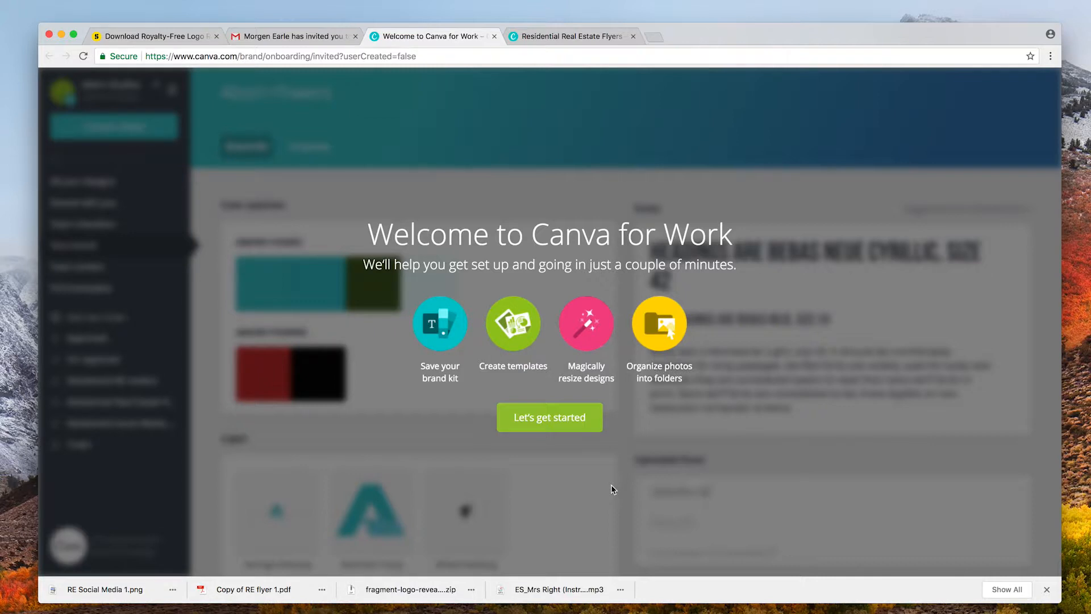
{"action": "left_click", "coordinate": [560, 423]}
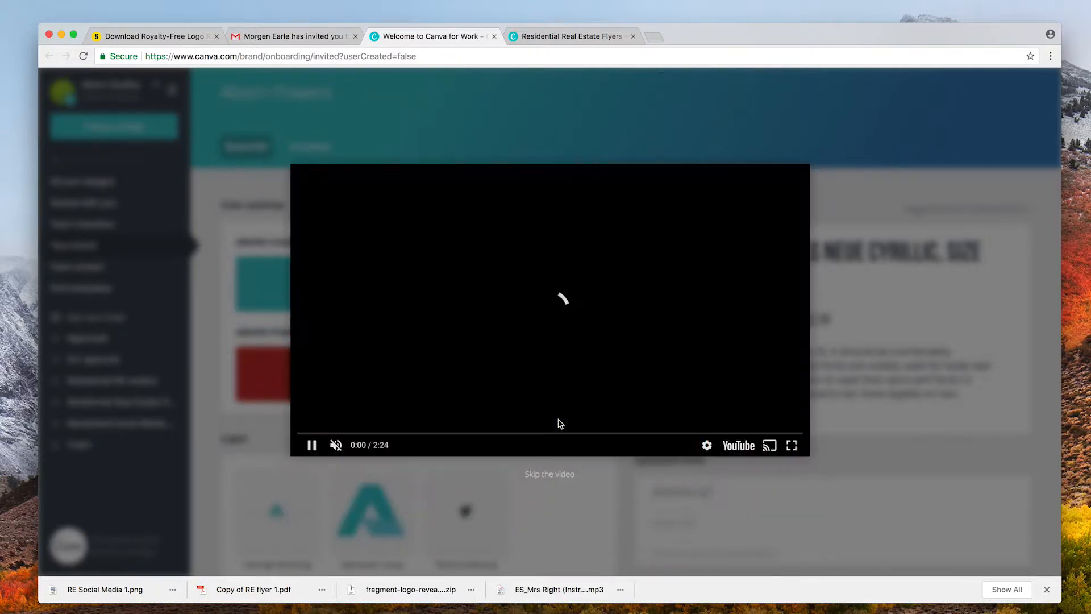
{"action": "left_click", "coordinate": [550, 475]}
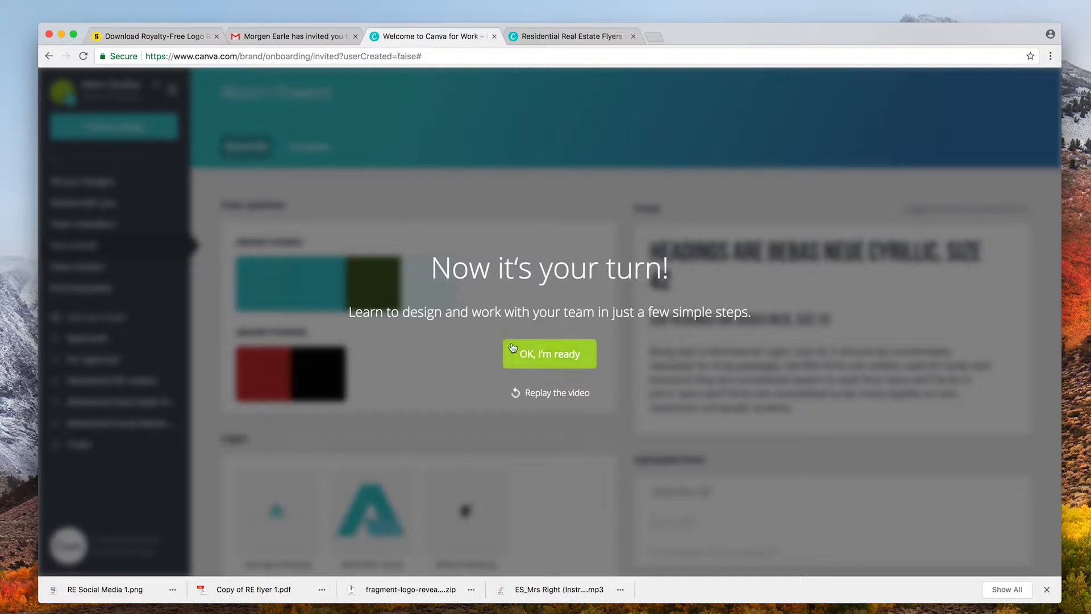
{"action": "left_click", "coordinate": [524, 355]}
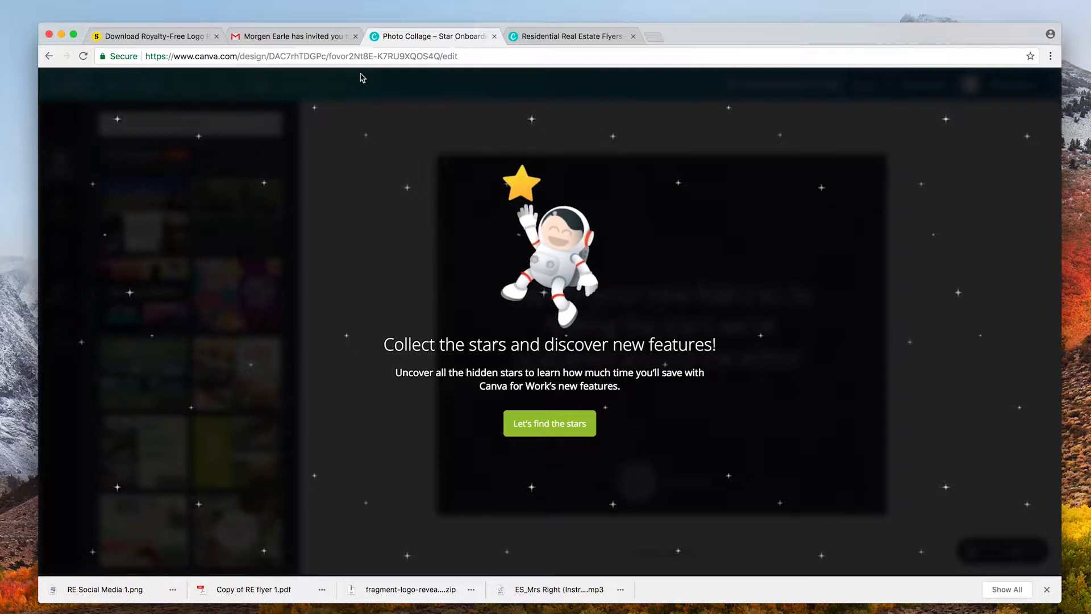
{"action": "left_click", "coordinate": [571, 437]}
Trash the designs Real Estate is good!, RE Social Media 1 and Copy of RE flyer 1.
{"action": "left_click", "coordinate": [74, 95]}
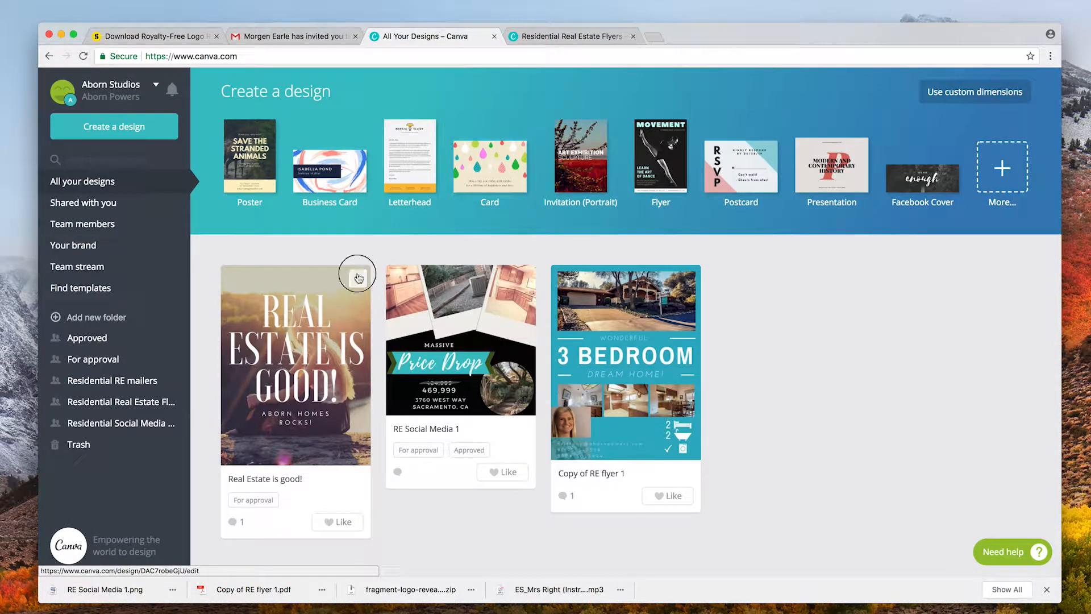
{"action": "left_click", "coordinate": [358, 278]}
{"action": "left_click", "coordinate": [424, 325]}
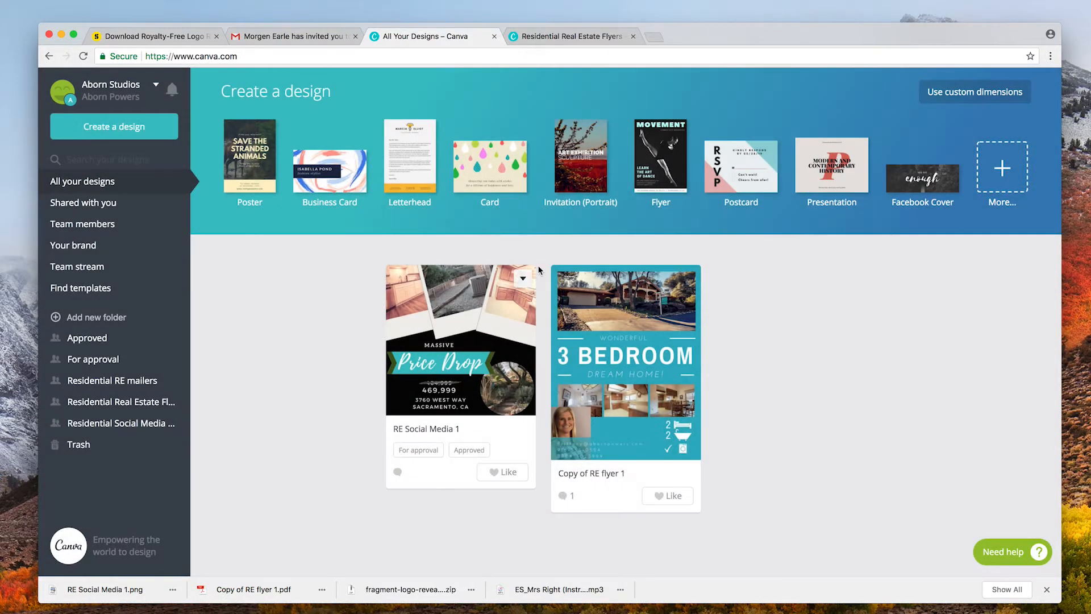
{"action": "left_click", "coordinate": [521, 278]}
{"action": "left_click", "coordinate": [580, 328]}
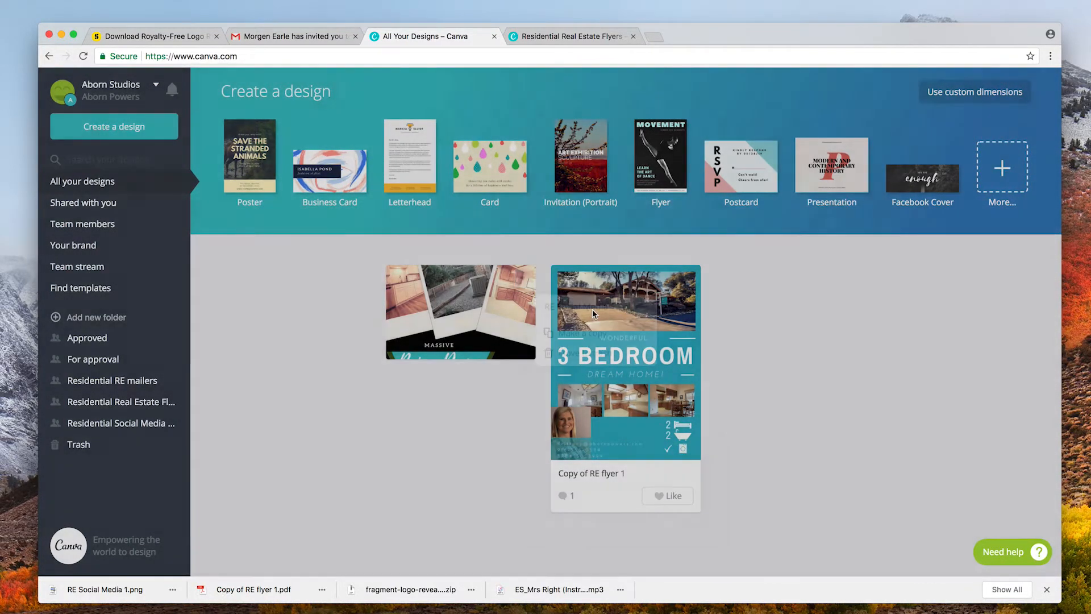
{"action": "left_click", "coordinate": [687, 278]}
{"action": "left_click", "coordinate": [733, 326]}
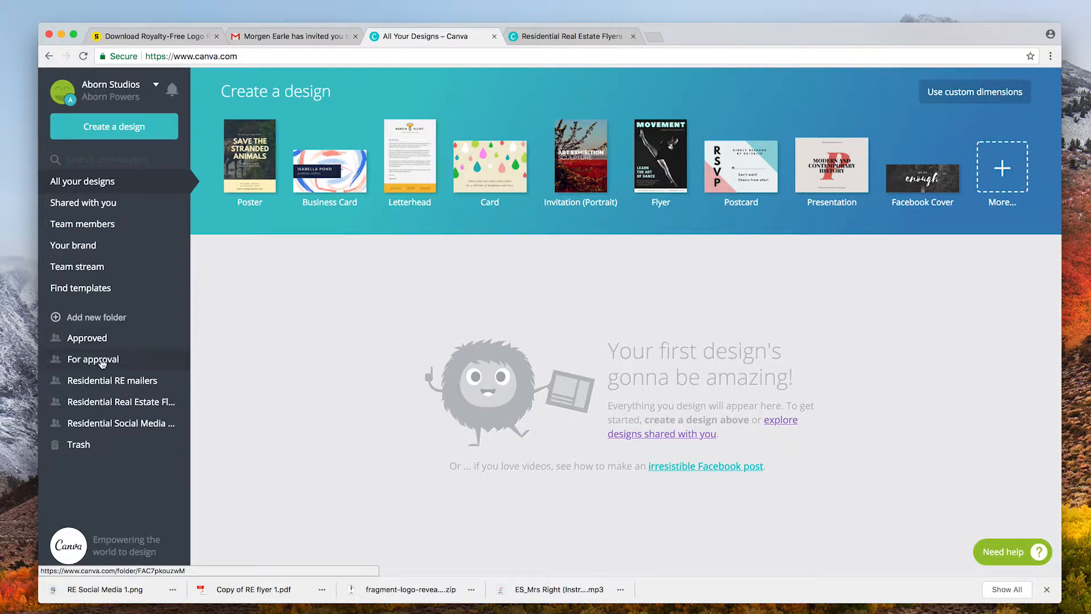
Open the Residential Real Estate Flyers folder and start a design from the Copy of Lux RE flyer.
{"action": "left_click", "coordinate": [152, 407]}
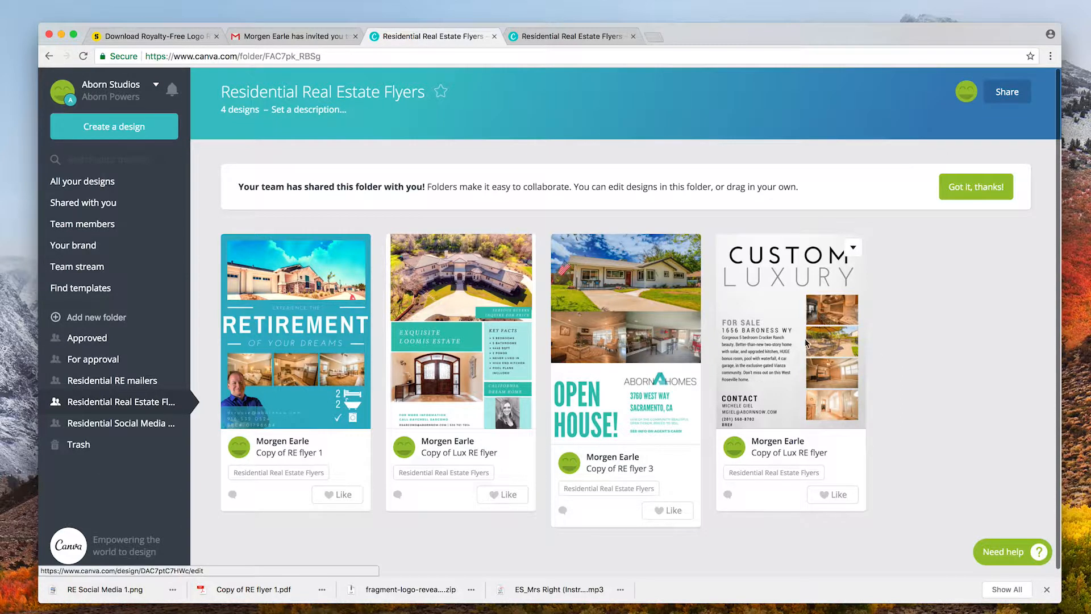
{"action": "left_click", "coordinate": [784, 344]}
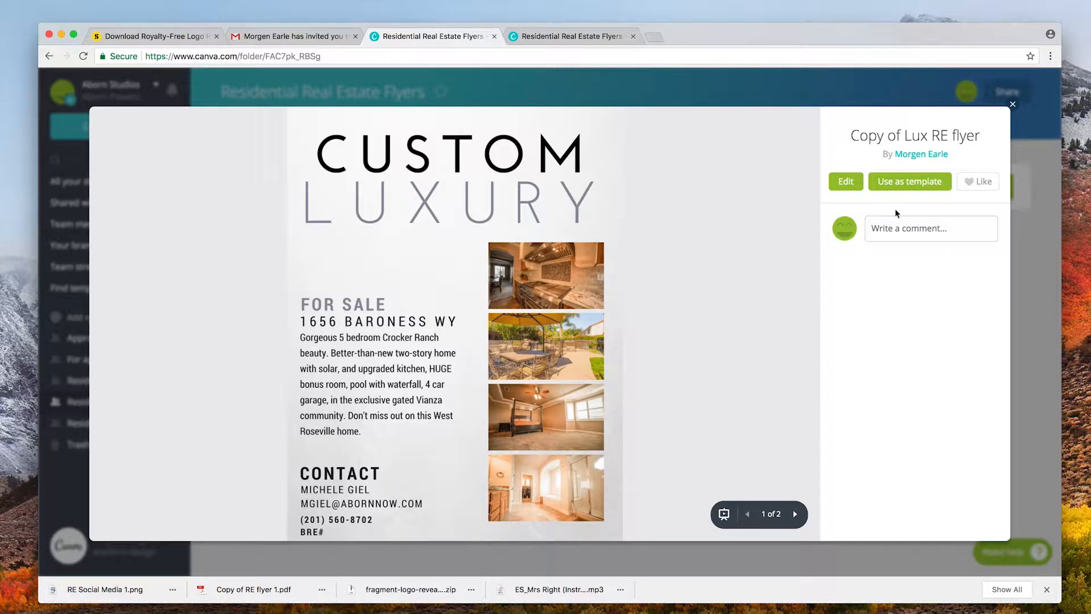
{"action": "left_click", "coordinate": [899, 187]}
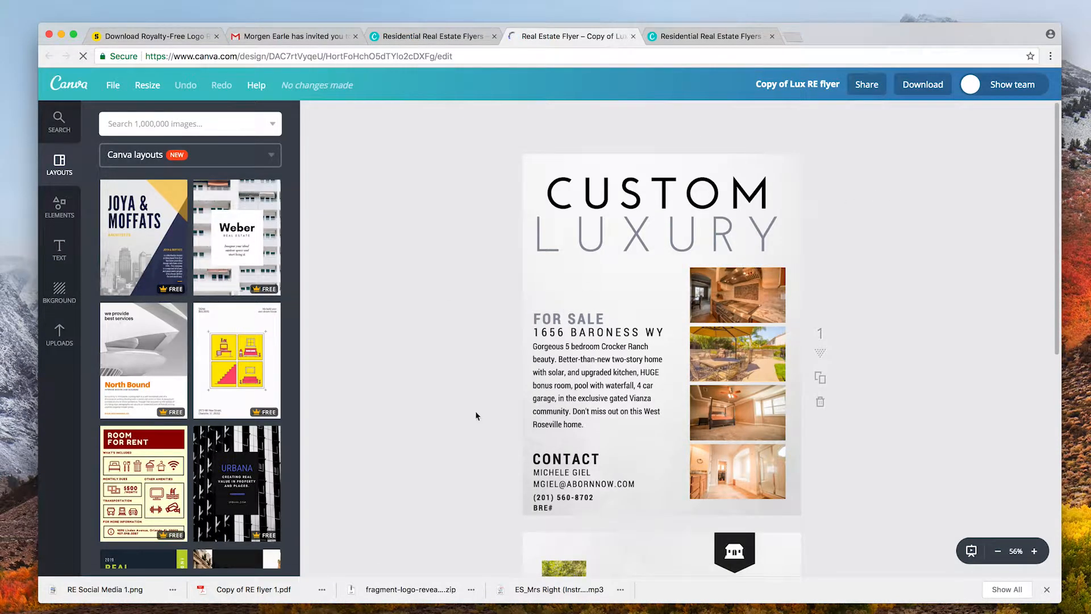
Enlarge the browser window to show more of the Custom Luxury flyer.
{"action": "scroll", "coordinate": [636, 415], "scroll_direction": "down", "scroll_amount": 10}
{"action": "scroll", "coordinate": [636, 416], "scroll_direction": "up", "scroll_amount": 10}
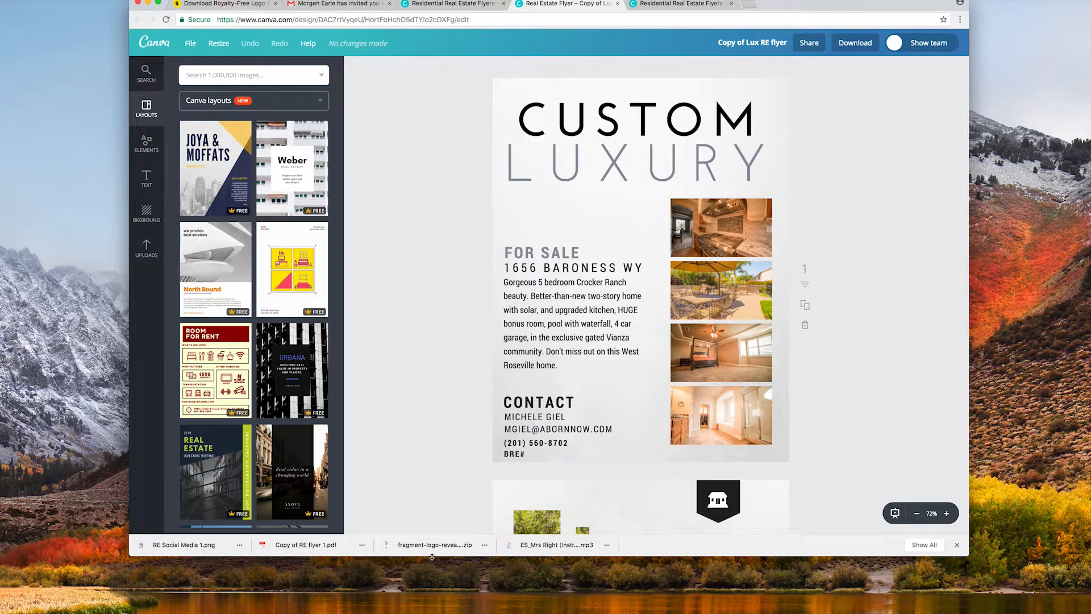
{"action": "left_click_drag", "start_coordinate": [431, 588], "coordinate": [432, 613]}
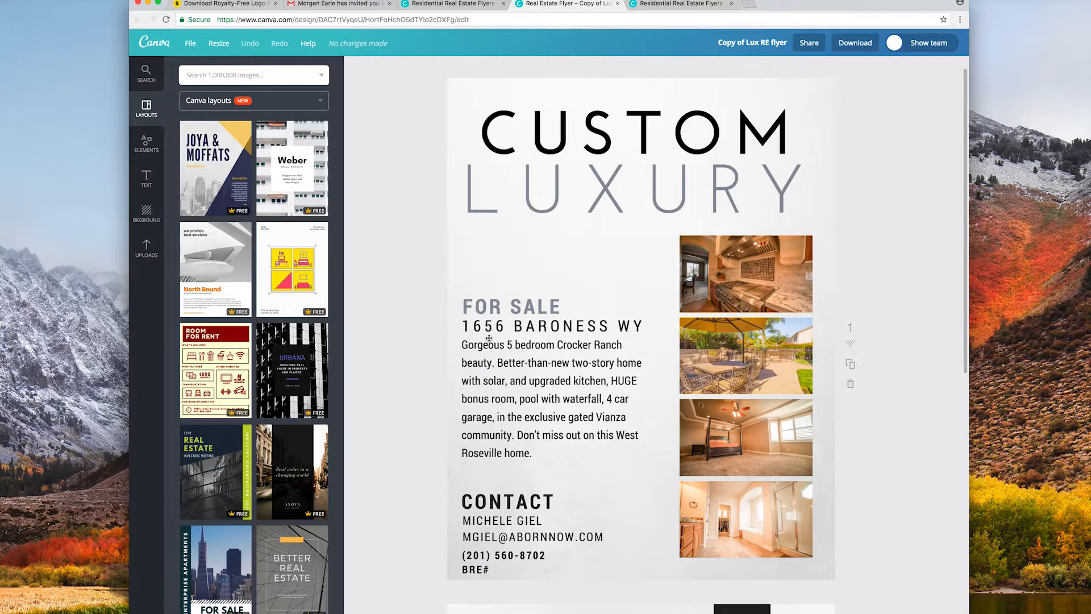
Nudge the phone and BRE# text lines slightly upward on the first page.
{"action": "scroll", "coordinate": [557, 337], "scroll_direction": "down", "scroll_amount": 3}
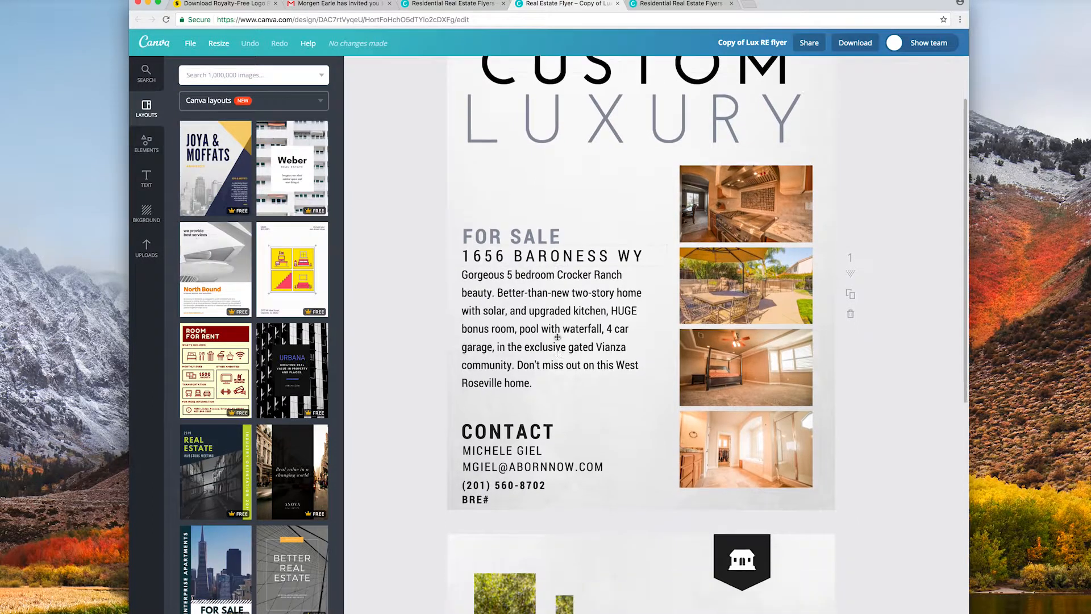
{"action": "scroll", "coordinate": [563, 370], "scroll_direction": "down", "scroll_amount": 2}
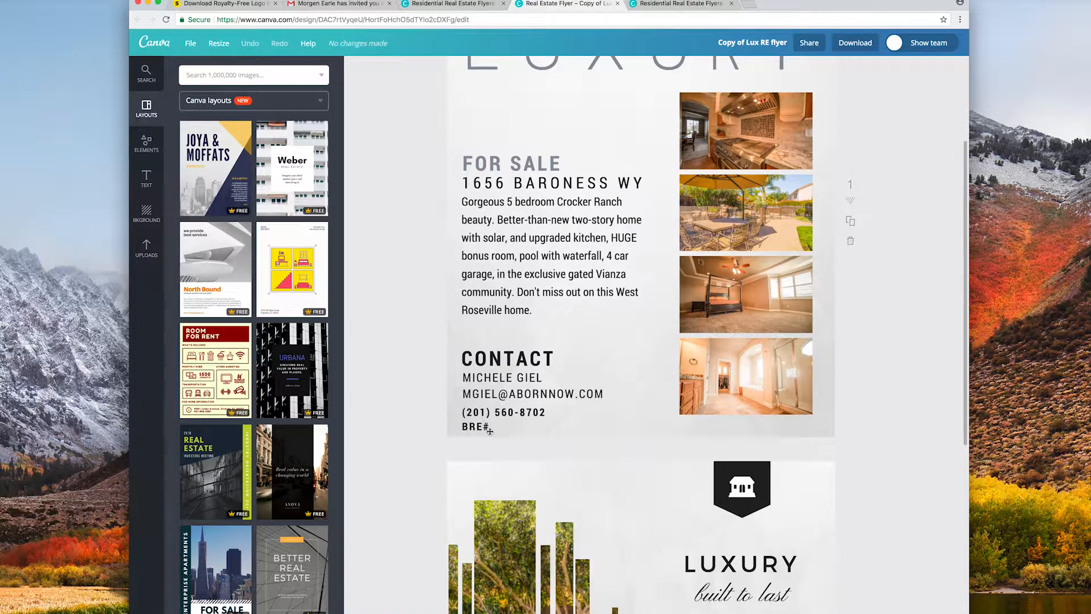
{"action": "left_click_drag", "start_coordinate": [500, 429], "coordinate": [504, 424]}
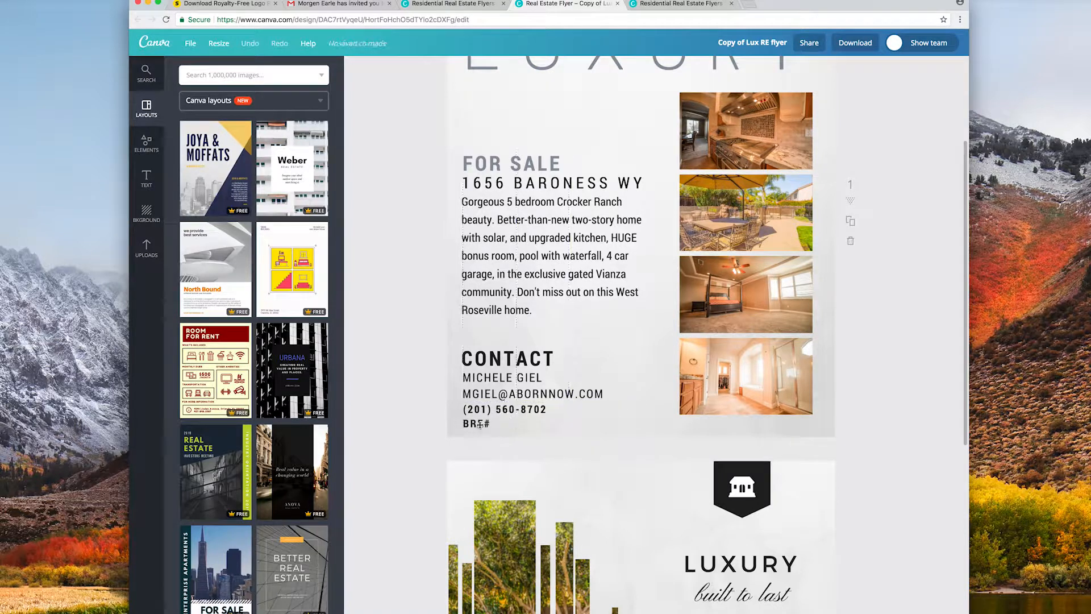
{"action": "scroll", "coordinate": [441, 439], "scroll_direction": "down", "scroll_amount": 3}
{"action": "scroll", "coordinate": [441, 438], "scroll_direction": "down", "scroll_amount": 5}
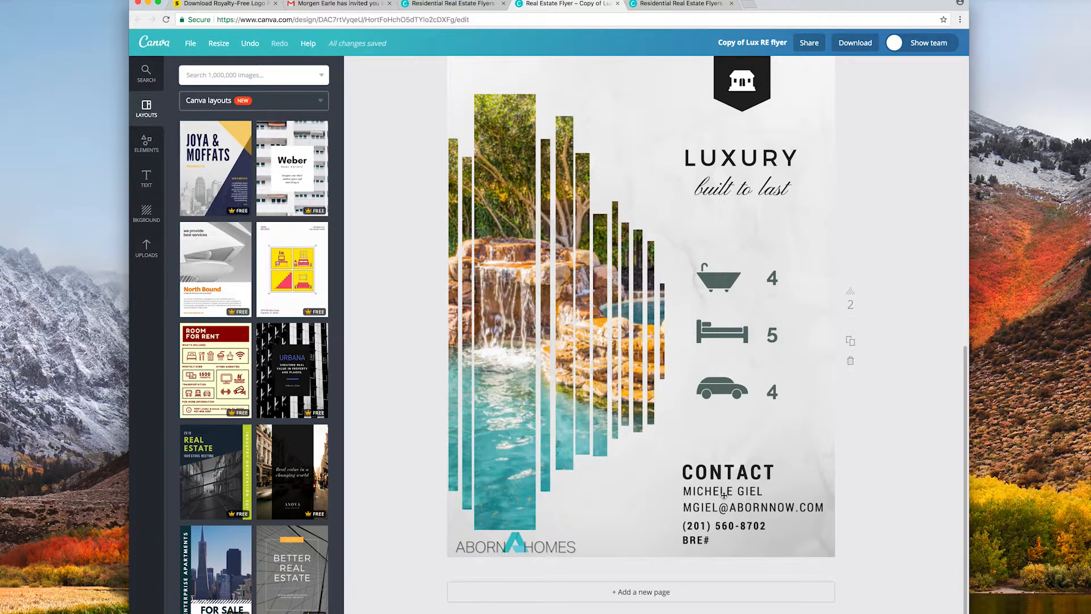
{"action": "scroll", "coordinate": [701, 495], "scroll_direction": "up", "scroll_amount": 8}
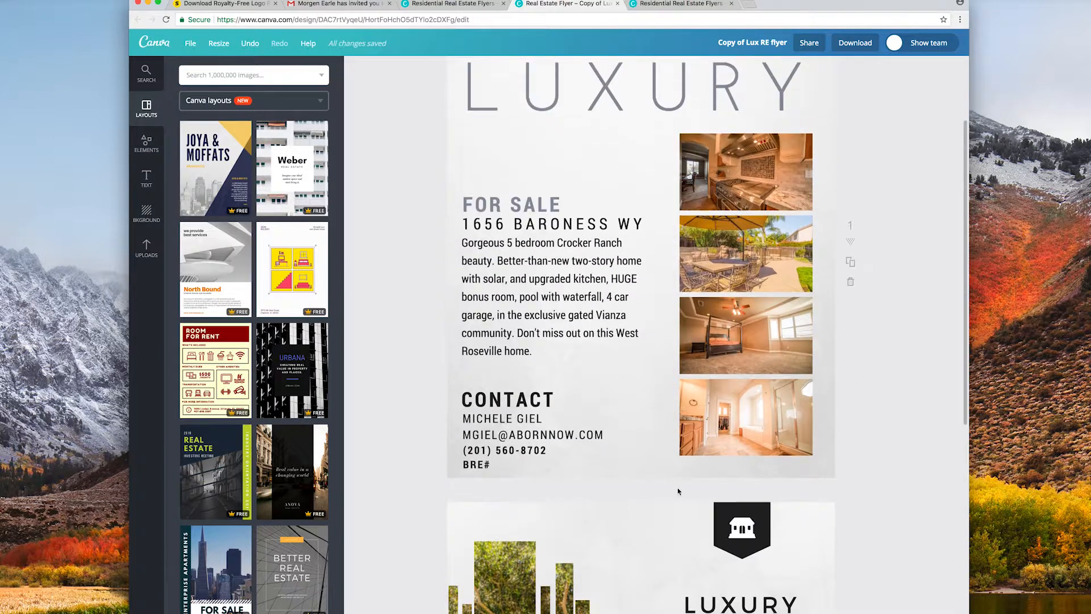
{"action": "scroll", "coordinate": [678, 491], "scroll_direction": "up", "scroll_amount": 2}
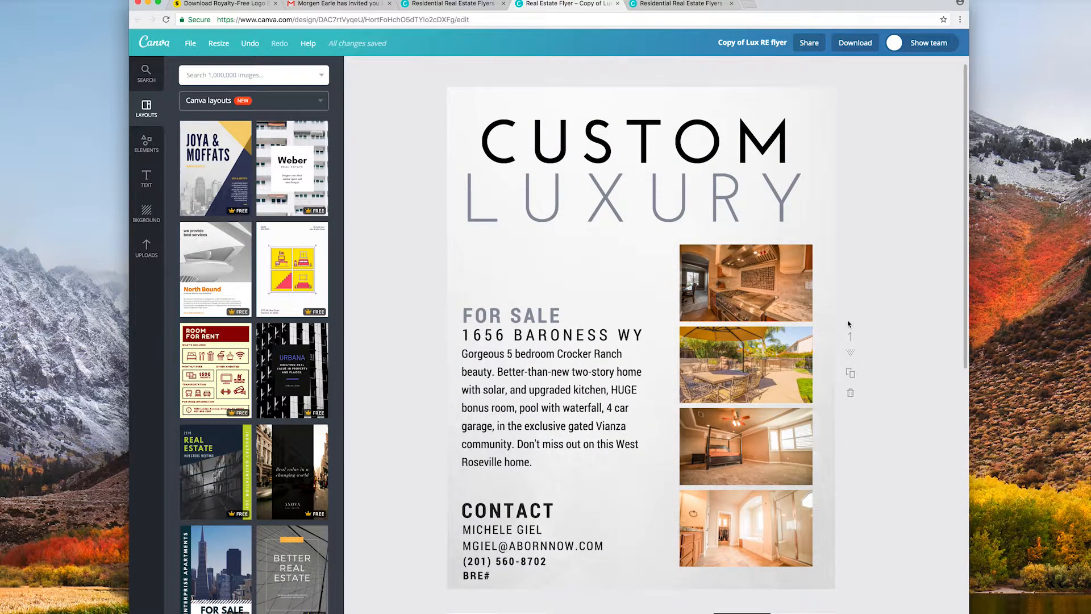
{"action": "scroll", "coordinate": [847, 322], "scroll_direction": "down", "scroll_amount": 1}
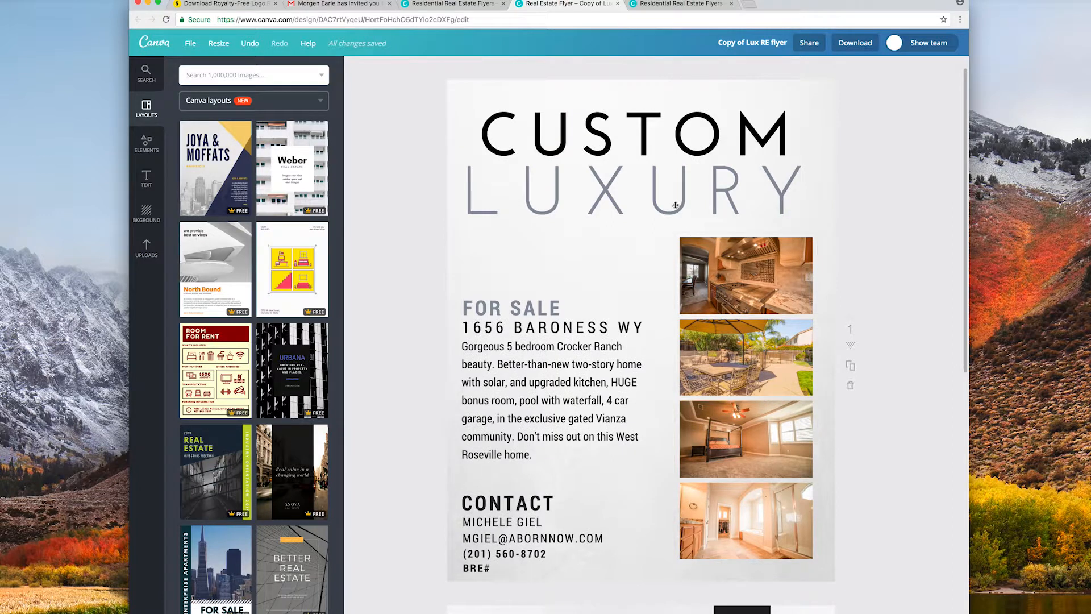
{"action": "scroll", "coordinate": [708, 212], "scroll_direction": "down", "scroll_amount": 1}
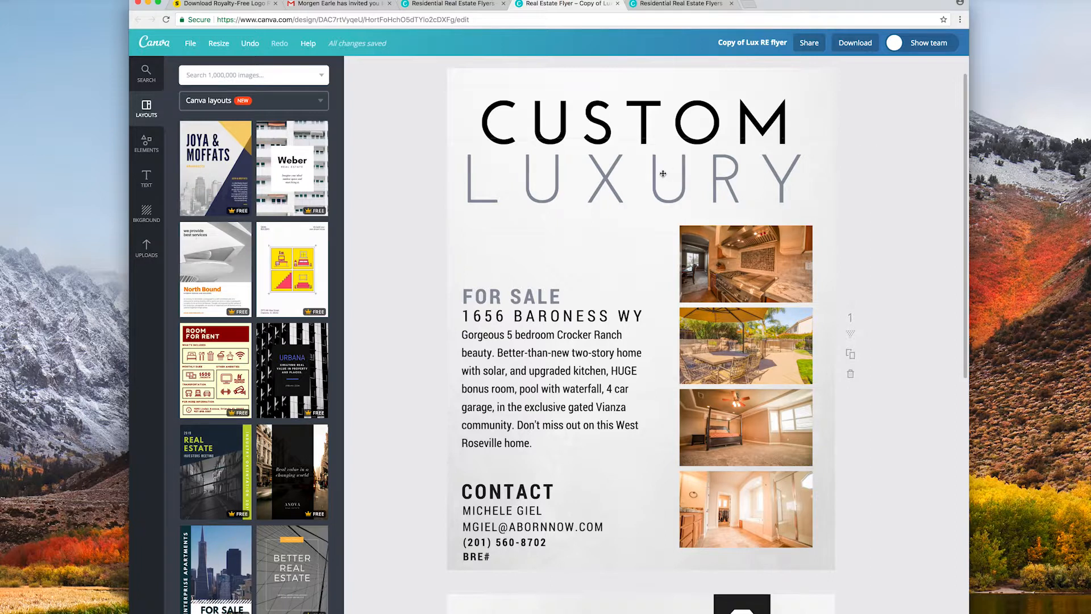
Replace the headline word LUXURY with CABIN so the first page reads CUSTOM CABIN.
{"action": "double_click", "coordinate": [641, 174]}
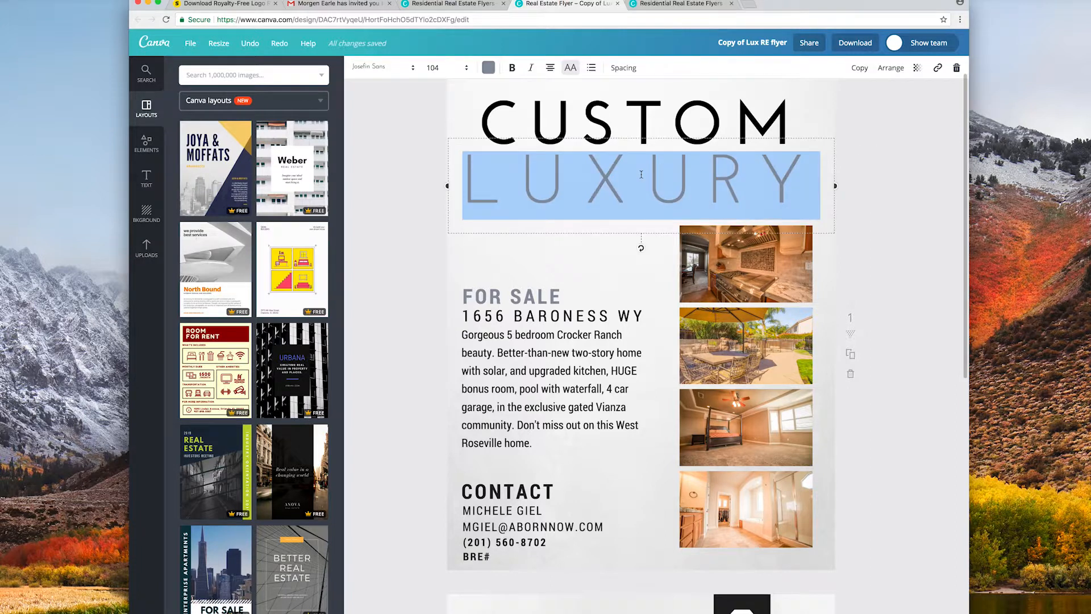
{"action": "type", "text": "CABIN"}
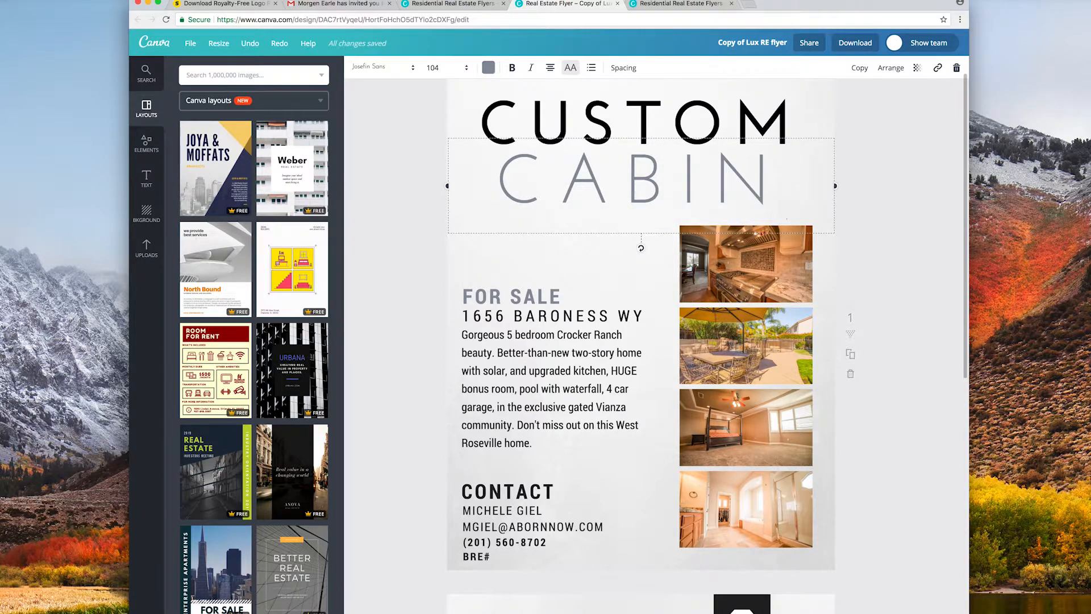
{"action": "left_click", "coordinate": [886, 169]}
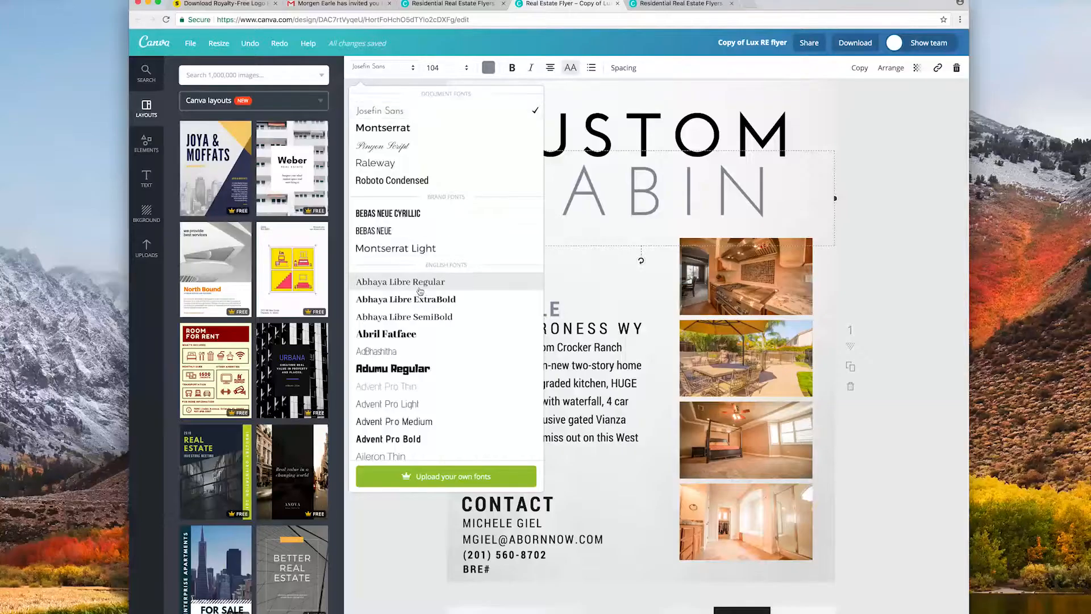
{"action": "scroll", "coordinate": [421, 290], "scroll_direction": "down", "scroll_amount": 5}
{"action": "scroll", "coordinate": [421, 291], "scroll_direction": "down", "scroll_amount": 3}
{"action": "scroll", "coordinate": [421, 291], "scroll_direction": "up", "scroll_amount": 10}
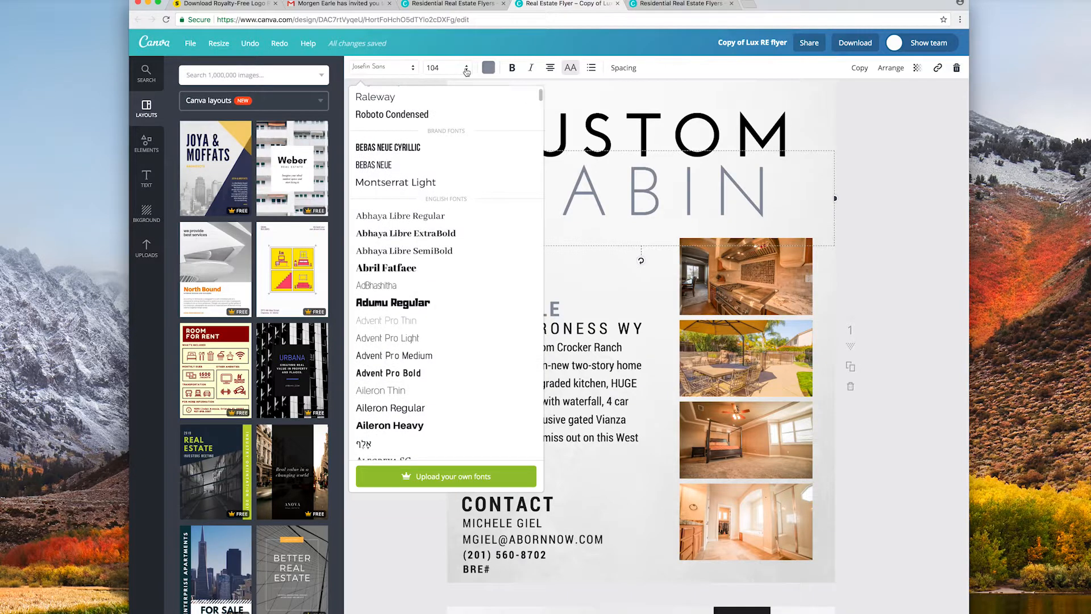
Colour the CABIN heading teal.
{"action": "left_click", "coordinate": [466, 70]}
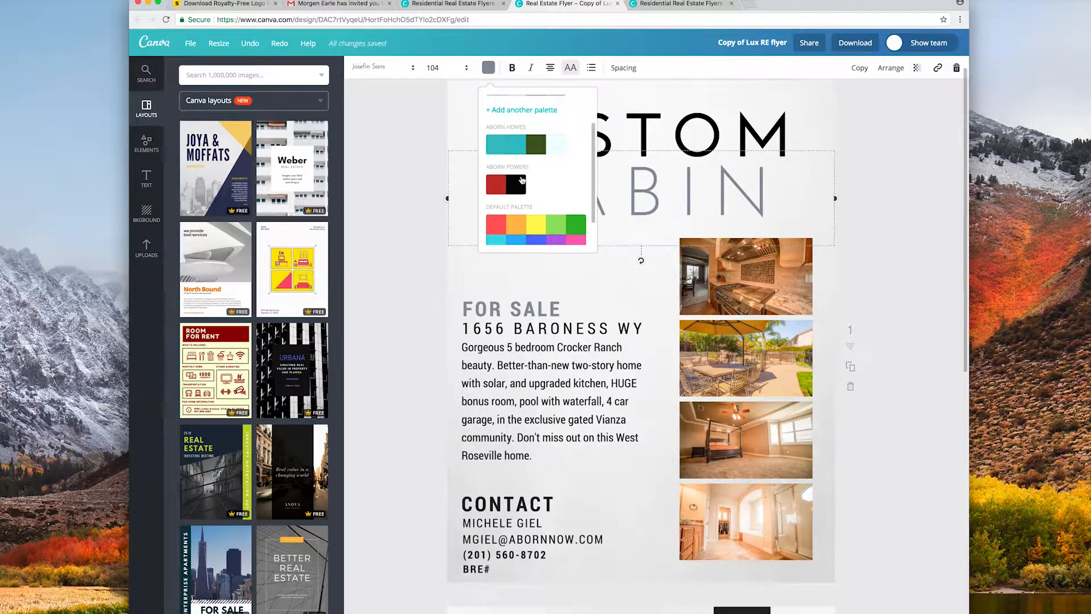
{"action": "scroll", "coordinate": [522, 180], "scroll_direction": "down", "scroll_amount": 2}
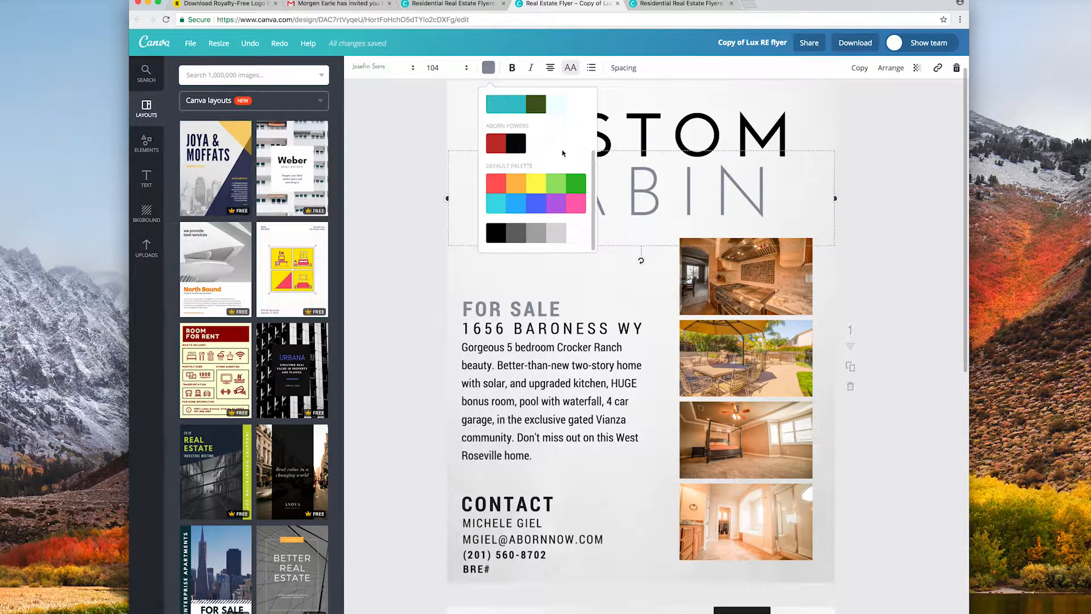
{"action": "scroll", "coordinate": [525, 151], "scroll_direction": "up", "scroll_amount": 2}
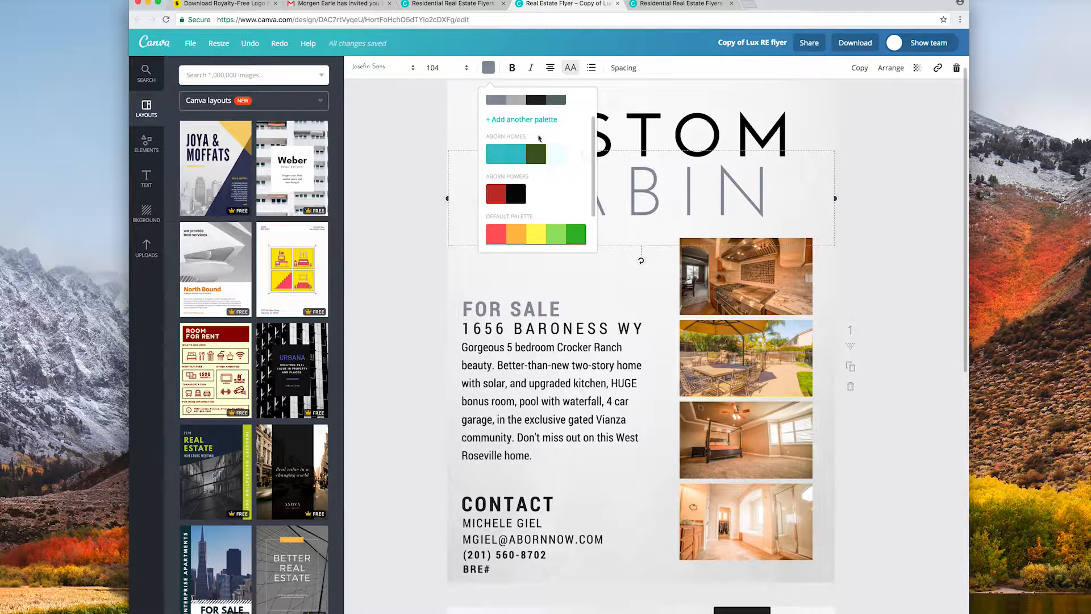
{"action": "scroll", "coordinate": [541, 167], "scroll_direction": "down", "scroll_amount": 1}
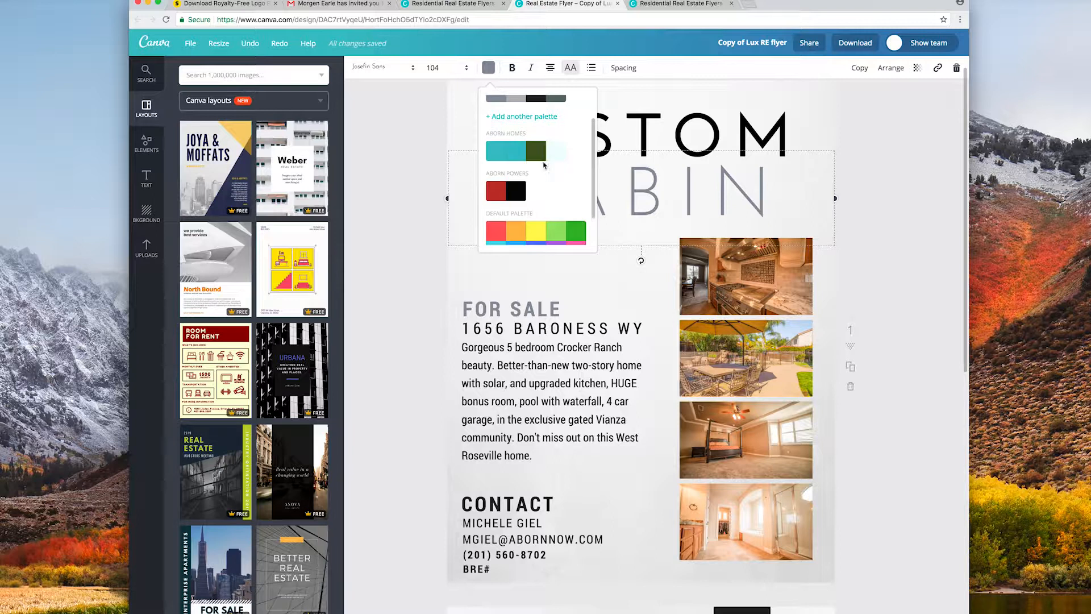
{"action": "left_click", "coordinate": [500, 158]}
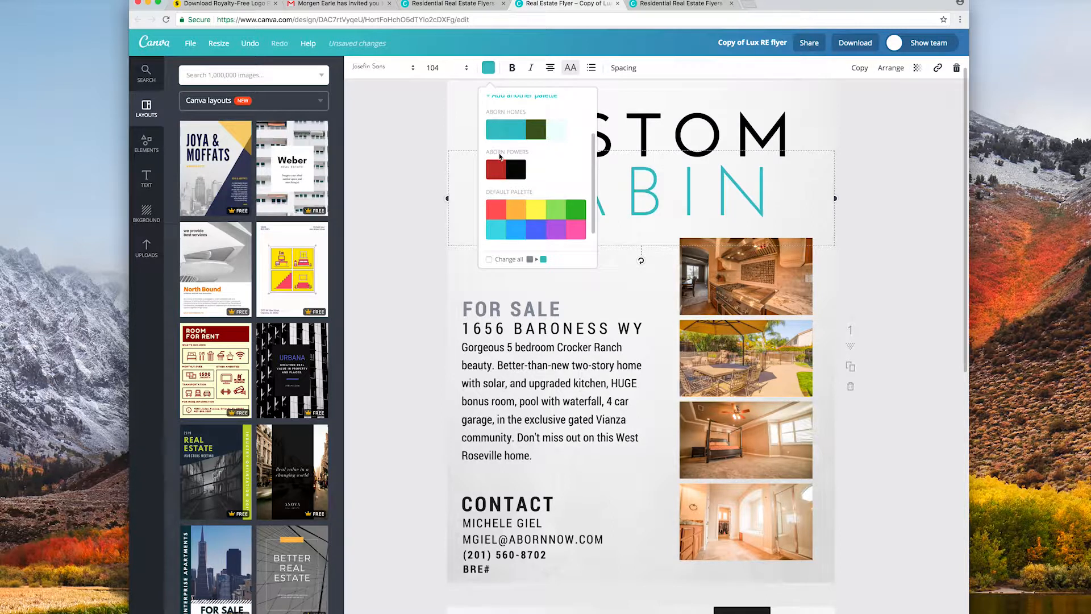
{"action": "left_click", "coordinate": [404, 174]}
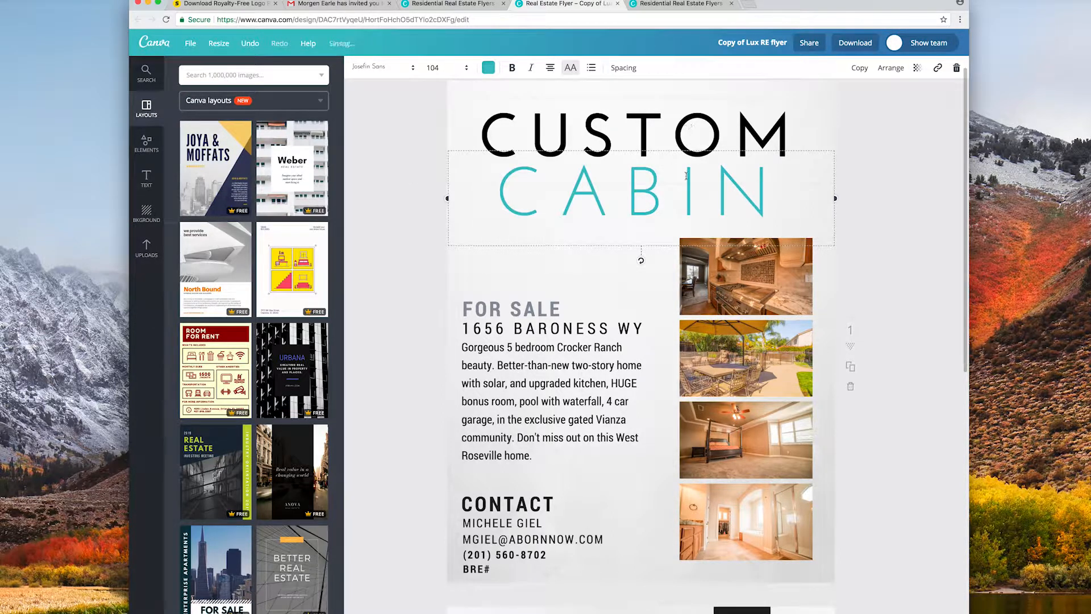
Remove bold from CABIN, keeping it all capitals and without a bullet.
{"action": "double_click", "coordinate": [566, 183]}
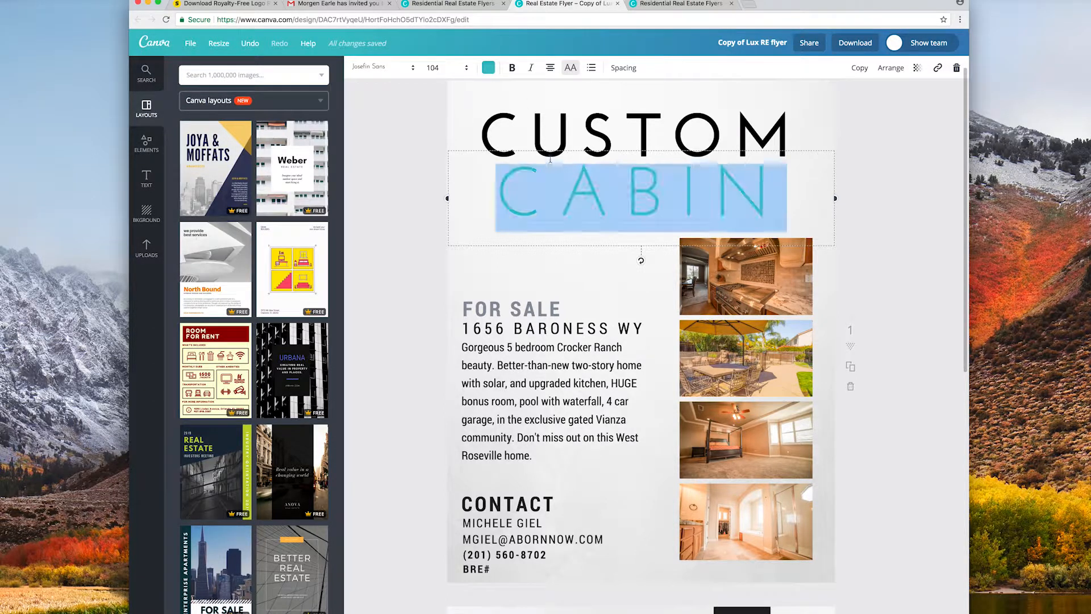
{"action": "left_click", "coordinate": [512, 68]}
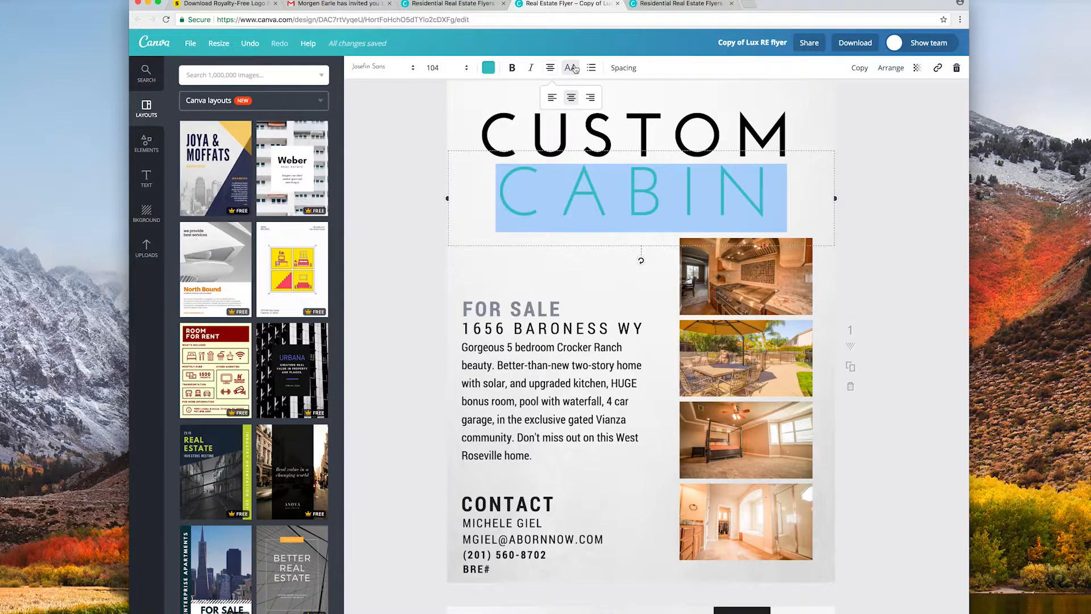
{"action": "left_click", "coordinate": [573, 67]}
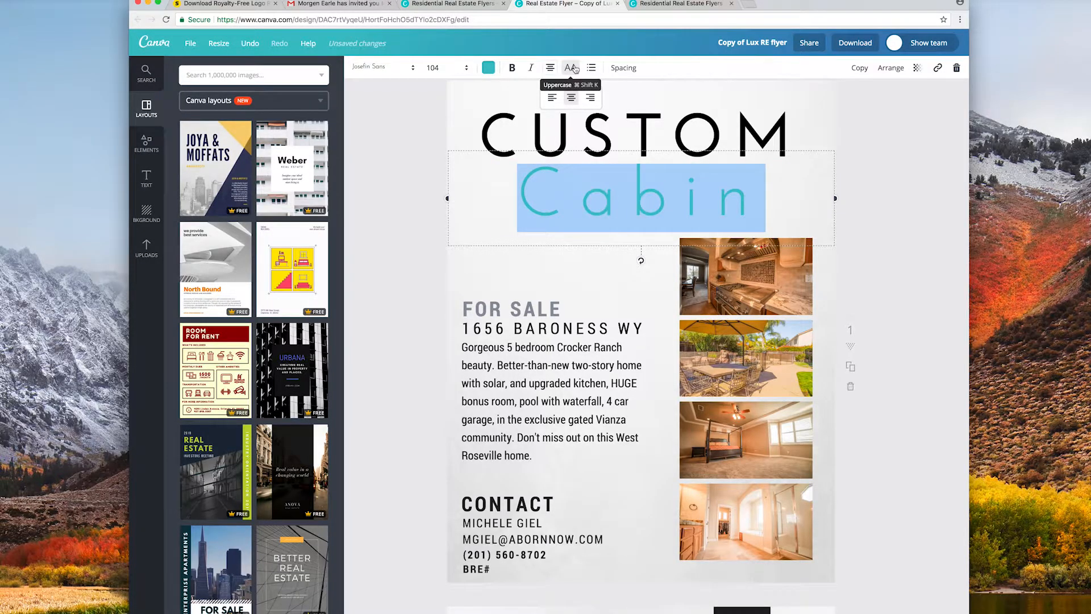
{"action": "left_click", "coordinate": [574, 68]}
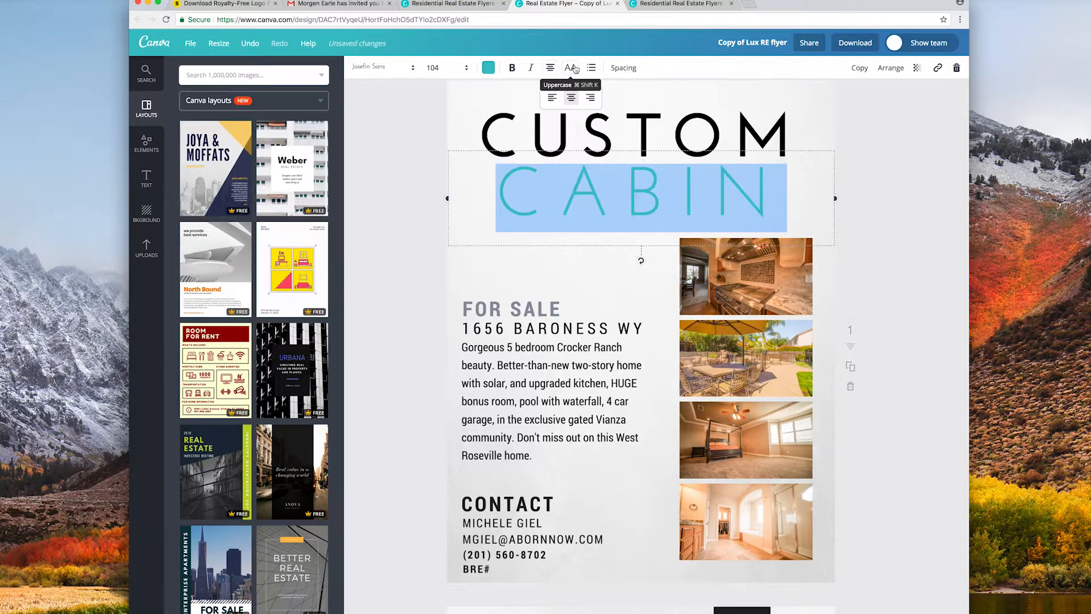
{"action": "left_click", "coordinate": [591, 68]}
{"action": "left_click", "coordinate": [590, 69]}
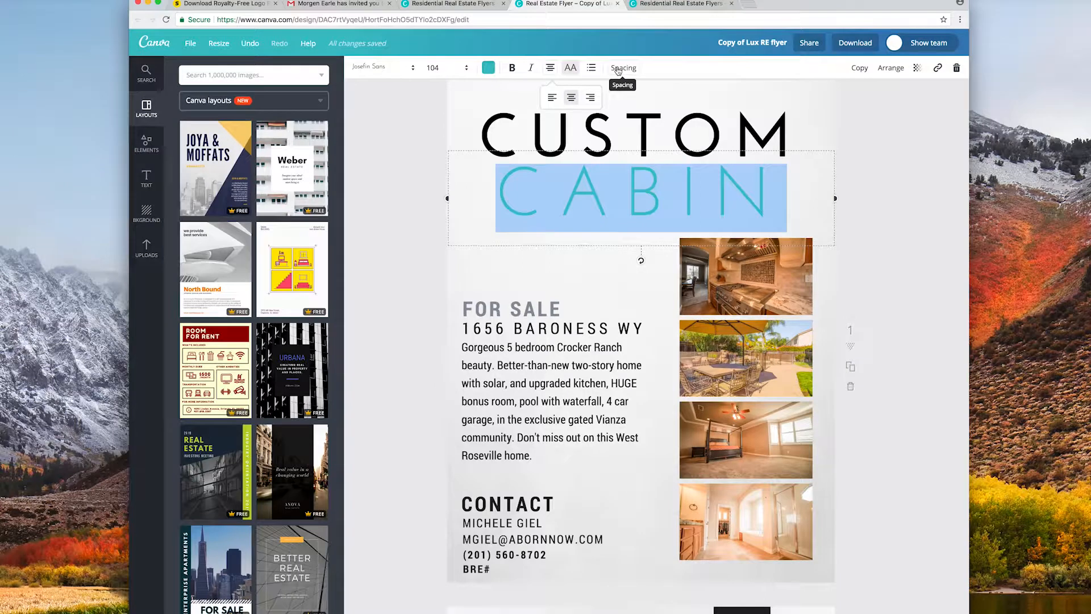
Tighten the heading line height to 1.13 and move the FOR SALE heading slightly up.
{"action": "left_click", "coordinate": [618, 69]}
{"action": "mouse_move", "coordinate": [698, 118]}
{"action": "left_mouse_down"}
{"action": "mouse_move", "coordinate": [713, 117]}
{"action": "mouse_move", "coordinate": [681, 119]}
{"action": "mouse_move", "coordinate": [682, 101]}
{"action": "mouse_move", "coordinate": [711, 102]}
{"action": "left_mouse_up"}
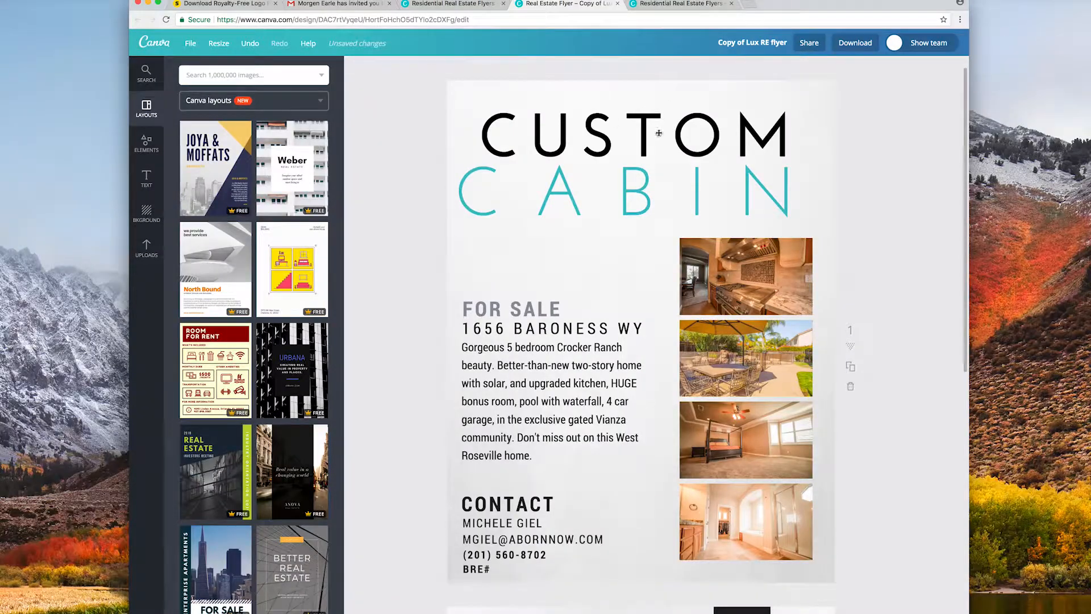
{"action": "scroll", "coordinate": [640, 270], "scroll_direction": "down", "scroll_amount": 2}
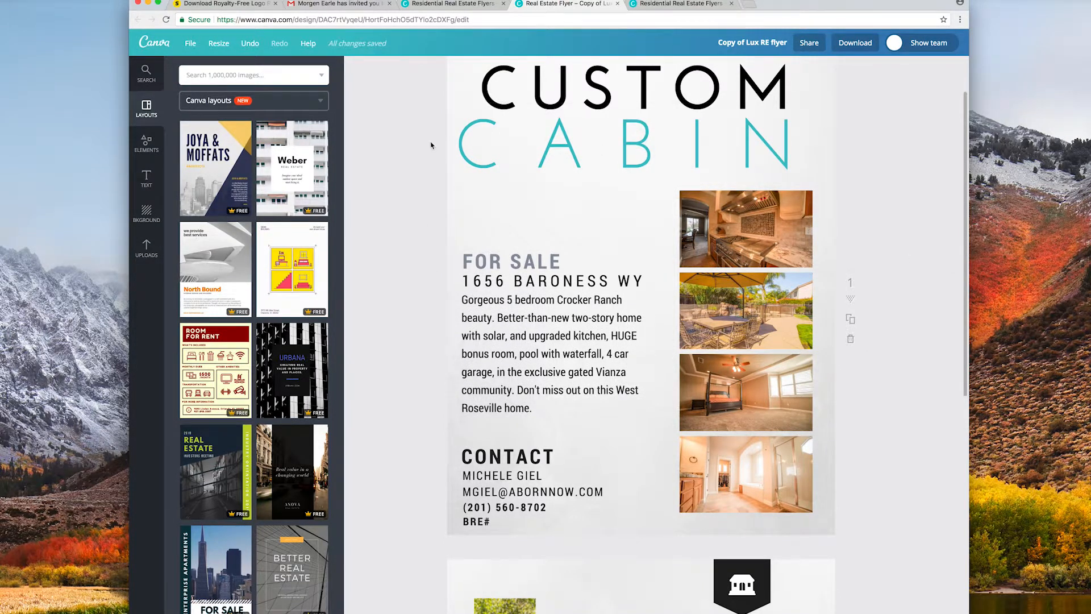
{"action": "scroll", "coordinate": [430, 145], "scroll_direction": "up", "scroll_amount": 3}
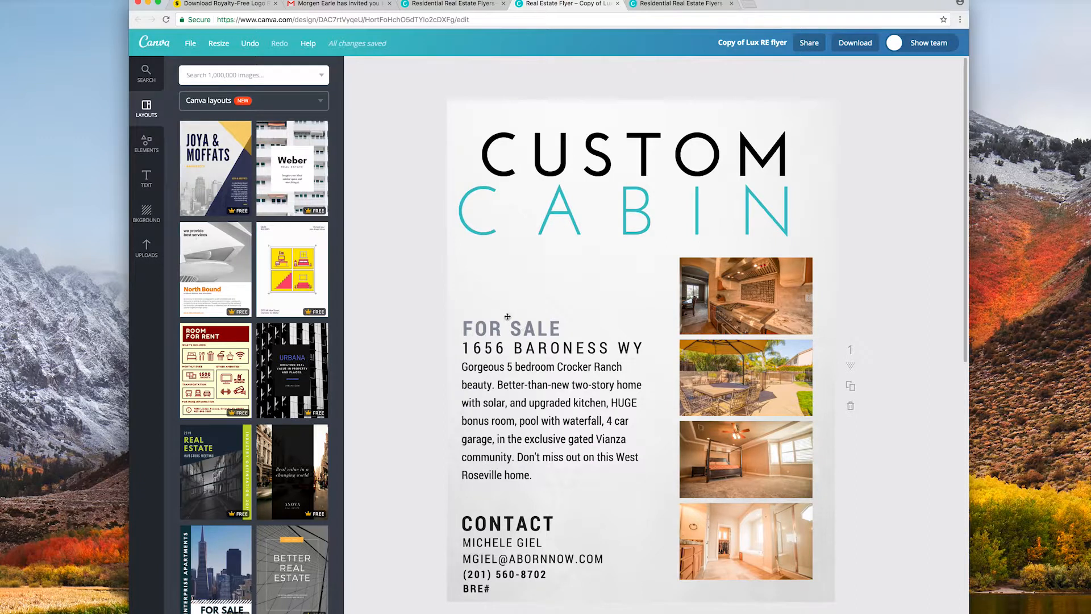
{"action": "mouse_move", "coordinate": [513, 330]}
{"action": "left_mouse_down"}
{"action": "mouse_move", "coordinate": [561, 315]}
{"action": "mouse_move", "coordinate": [511, 323]}
{"action": "left_mouse_up"}
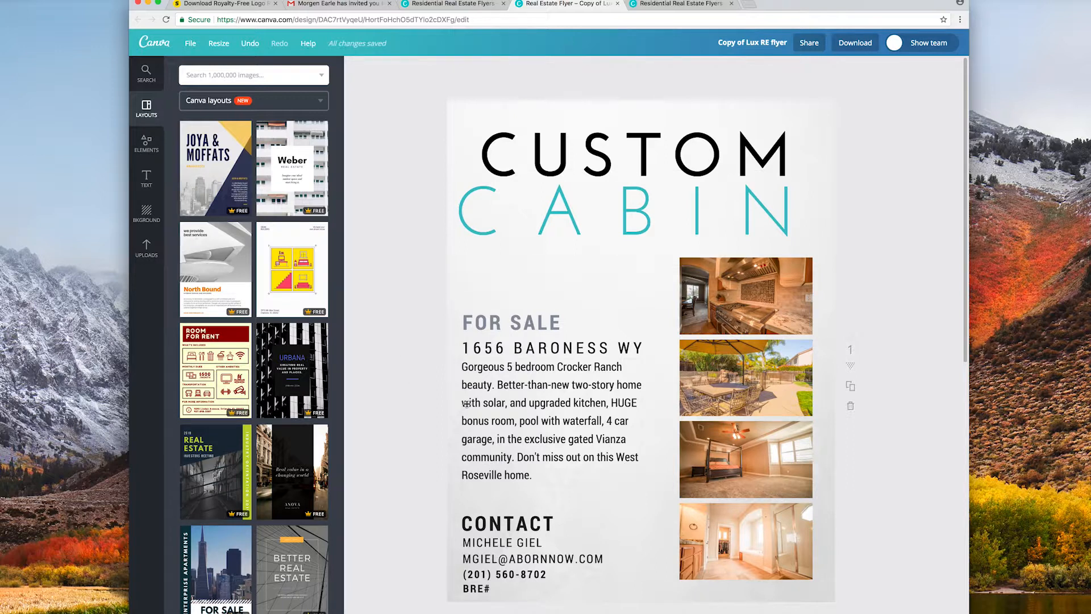
{"action": "left_click", "coordinate": [138, 256]}
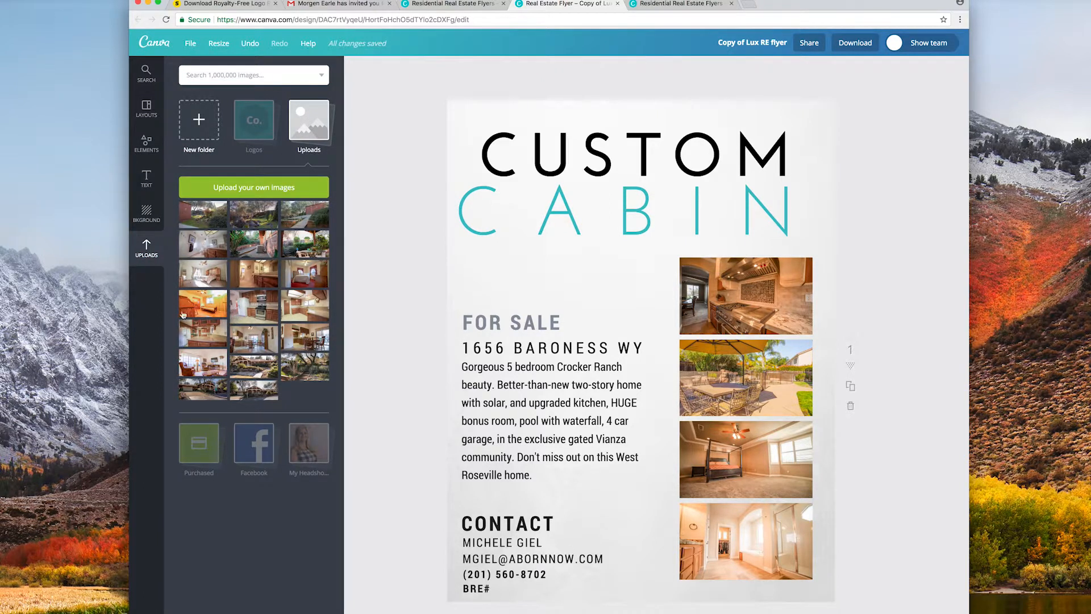
{"action": "left_click", "coordinate": [239, 189]}
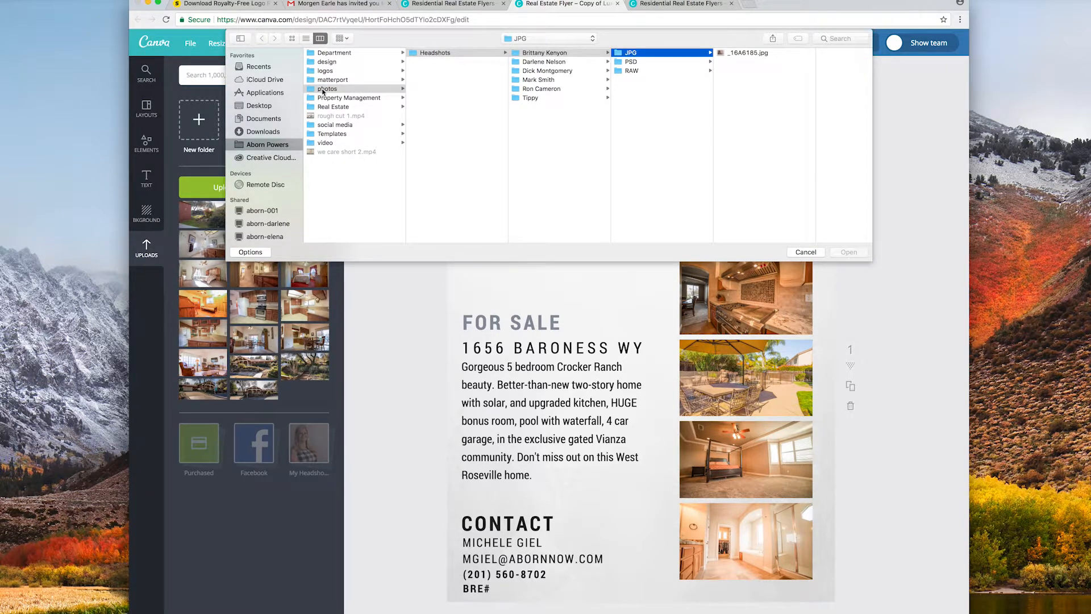
{"action": "left_click", "coordinate": [328, 108]}
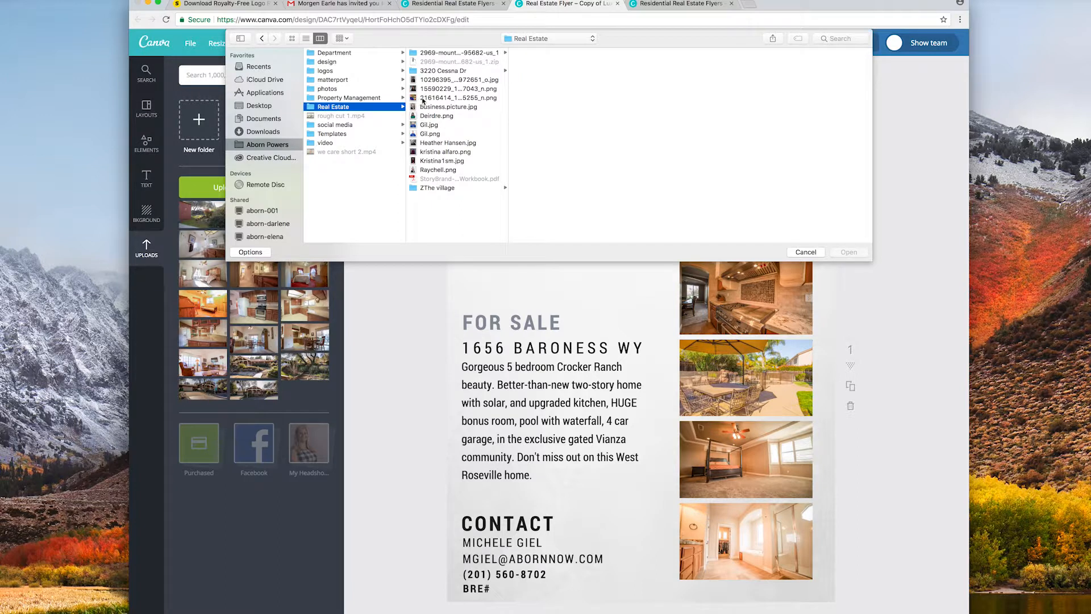
{"action": "left_click", "coordinate": [467, 53]}
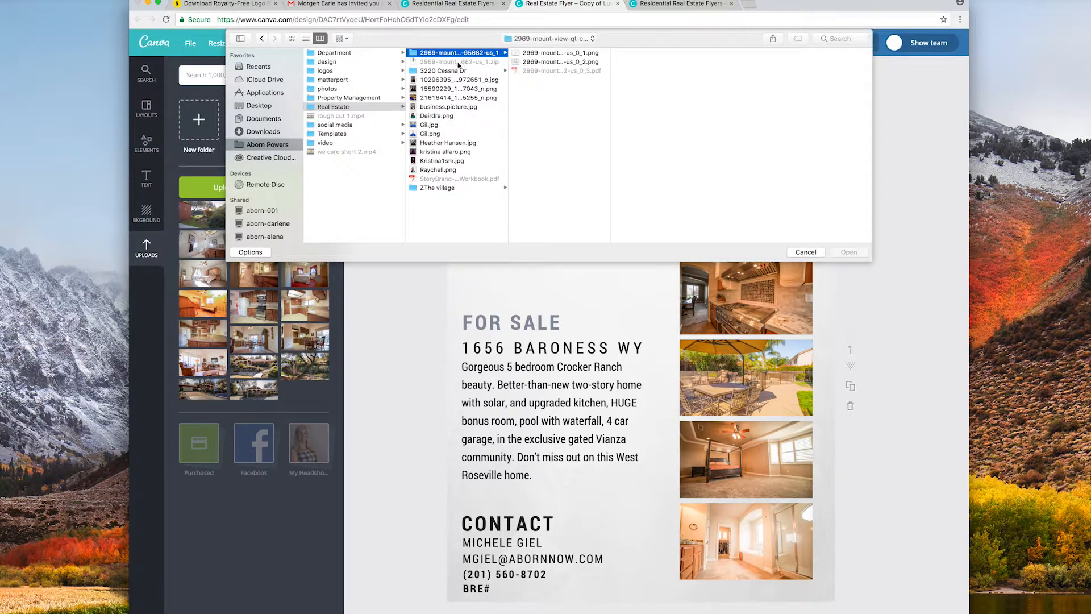
{"action": "left_click", "coordinate": [454, 71]}
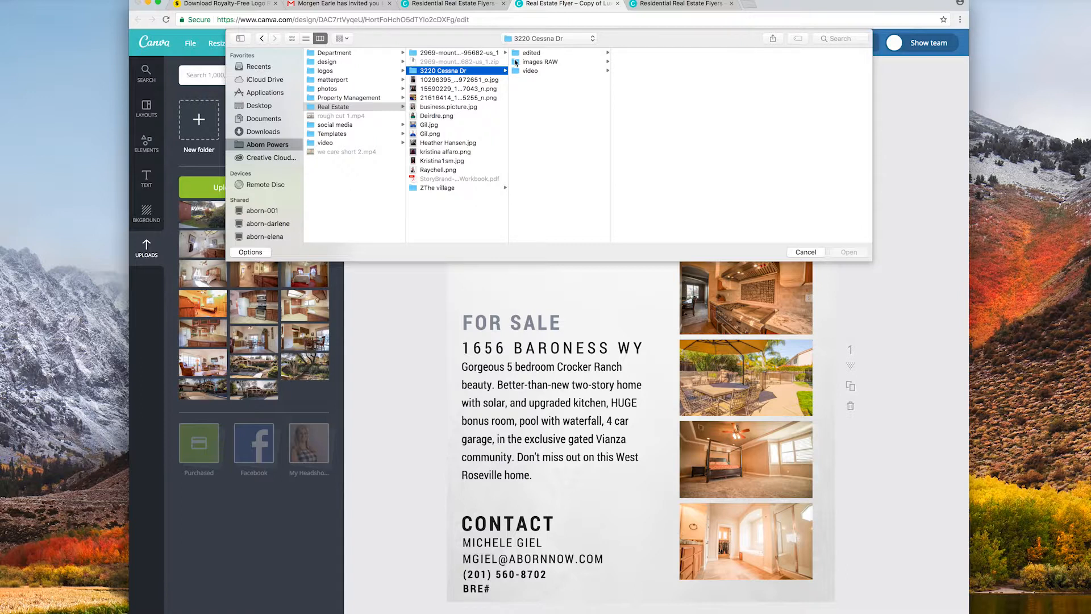
{"action": "left_click", "coordinate": [532, 53]}
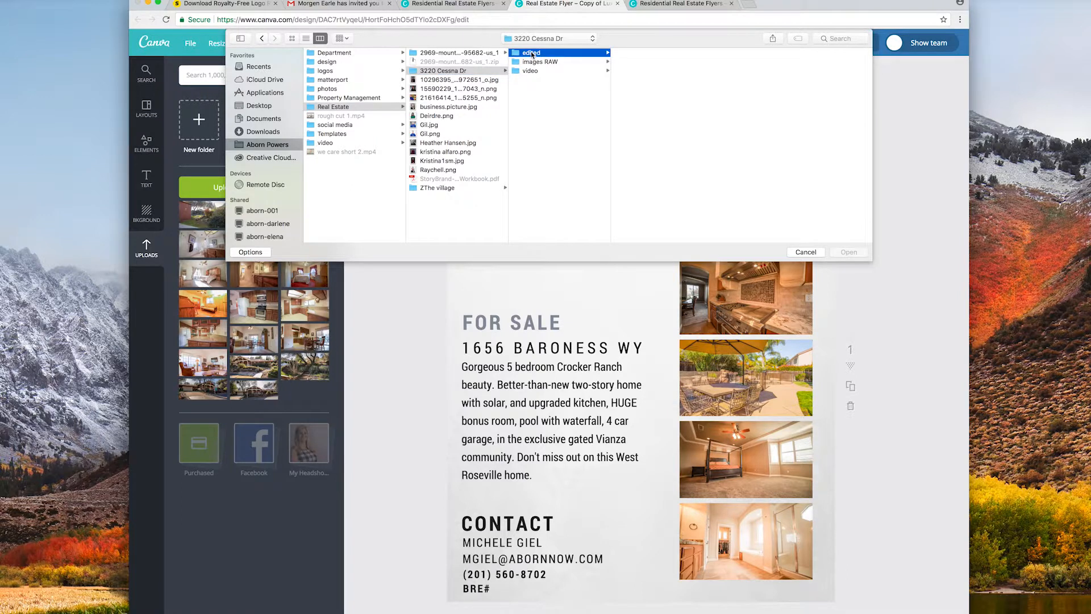
{"action": "left_click_drag", "start_coordinate": [687, 235], "coordinate": [630, 31]}
{"action": "left_click", "coordinate": [849, 253]}
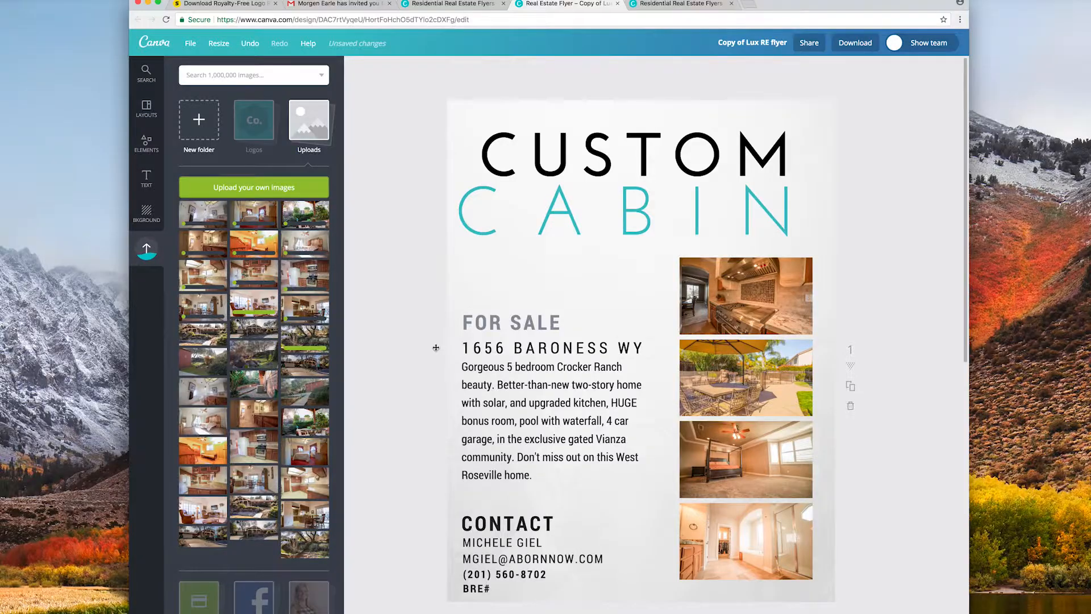
Place the house-front photo into the flyer's top photo frame.
{"action": "scroll", "coordinate": [353, 404], "scroll_direction": "down", "scroll_amount": 1}
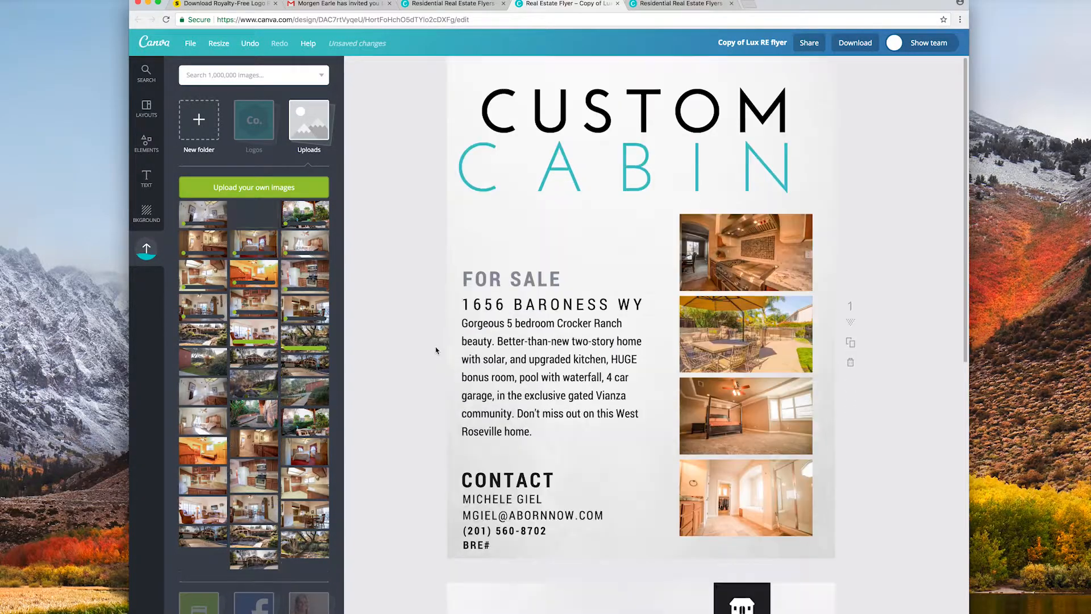
{"action": "scroll", "coordinate": [344, 403], "scroll_direction": "down", "scroll_amount": 1}
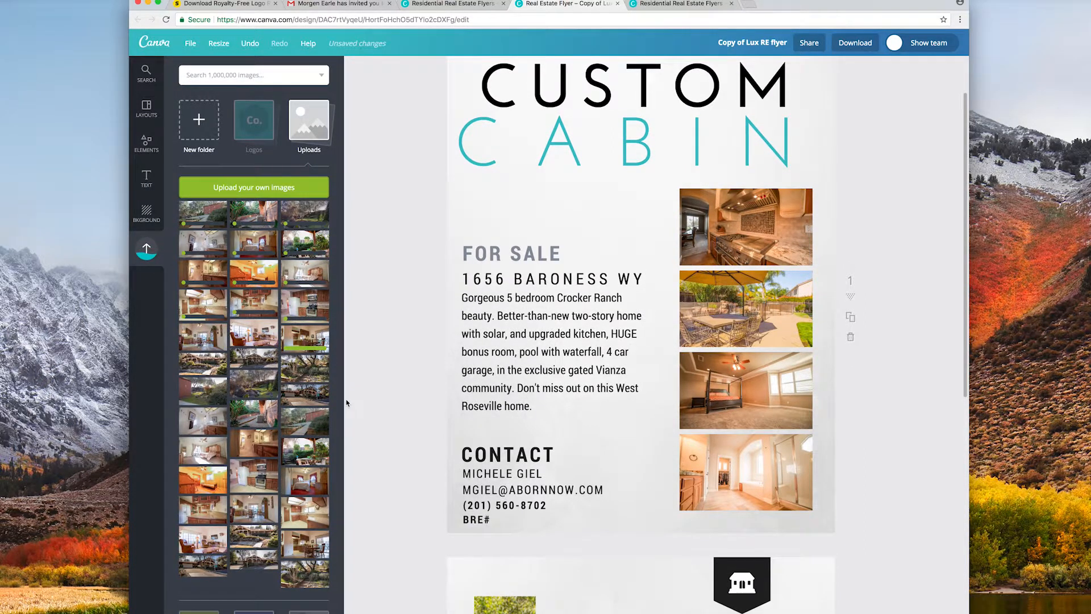
{"action": "scroll", "coordinate": [347, 402], "scroll_direction": "down", "scroll_amount": 2}
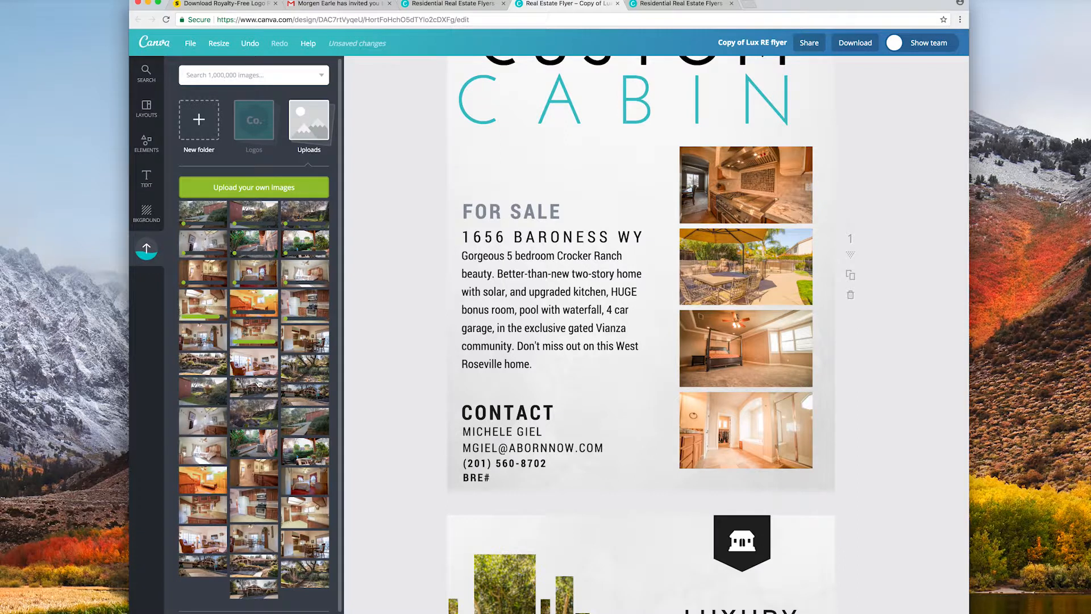
{"action": "left_click_drag", "start_coordinate": [254, 390], "coordinate": [739, 195]}
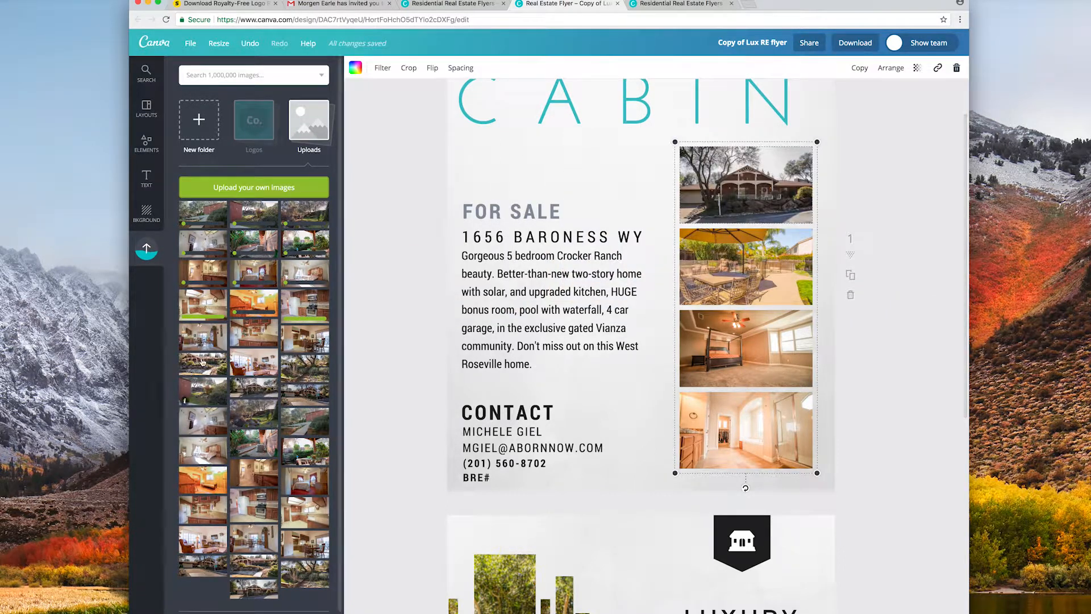
Fill the second and third frames with kitchen and living room photos, deleting a stray kitchen image.
{"action": "left_click_drag", "start_coordinate": [194, 307], "coordinate": [721, 261]}
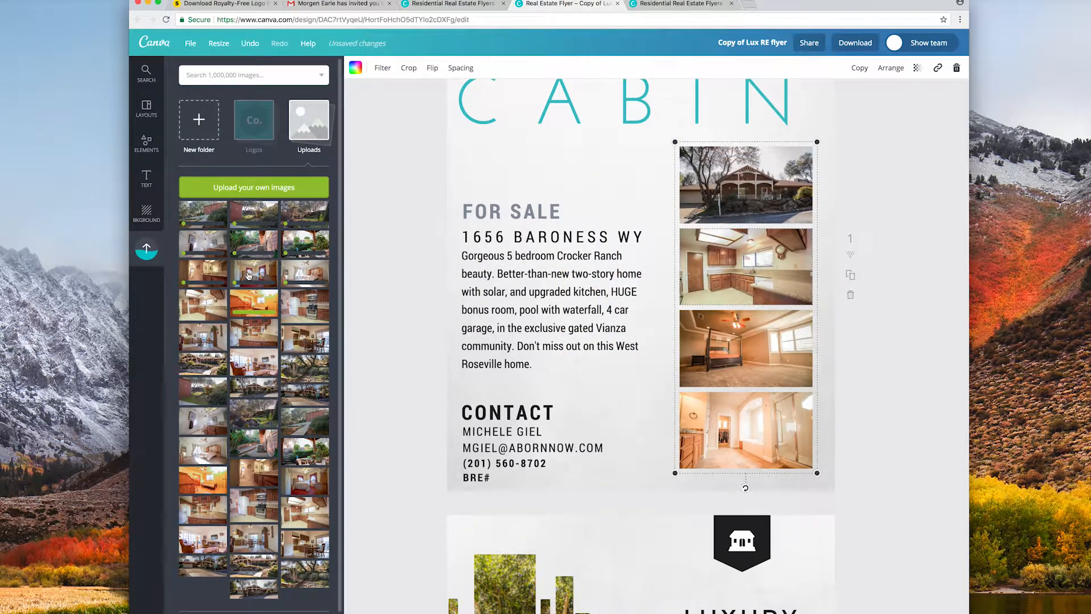
{"action": "left_click_drag", "start_coordinate": [244, 339], "coordinate": [678, 354]}
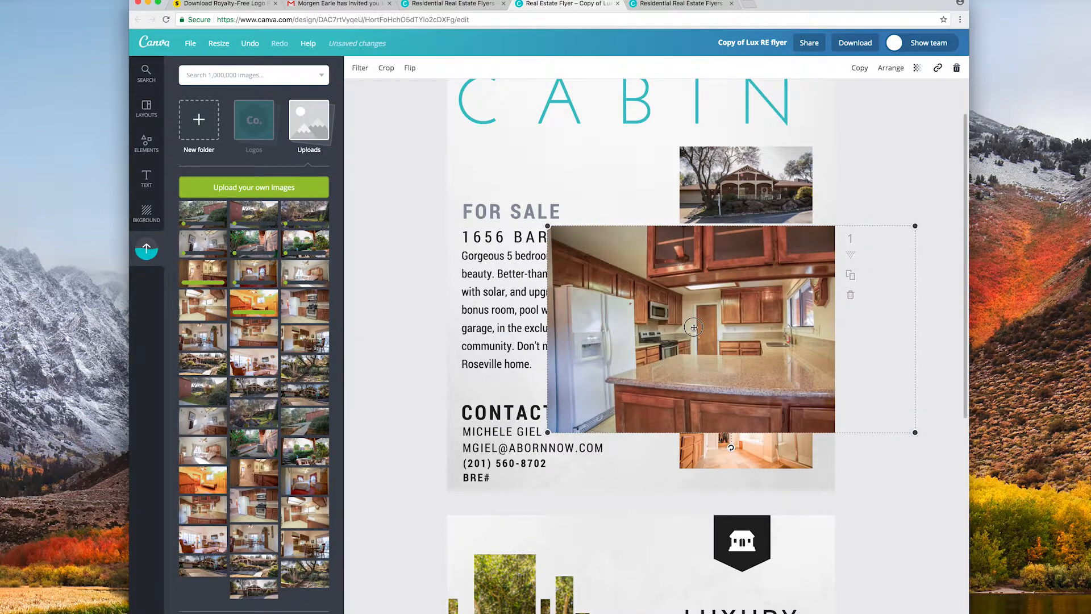
{"action": "left_click", "coordinate": [956, 67]}
{"action": "left_click_drag", "start_coordinate": [254, 362], "coordinate": [694, 355]}
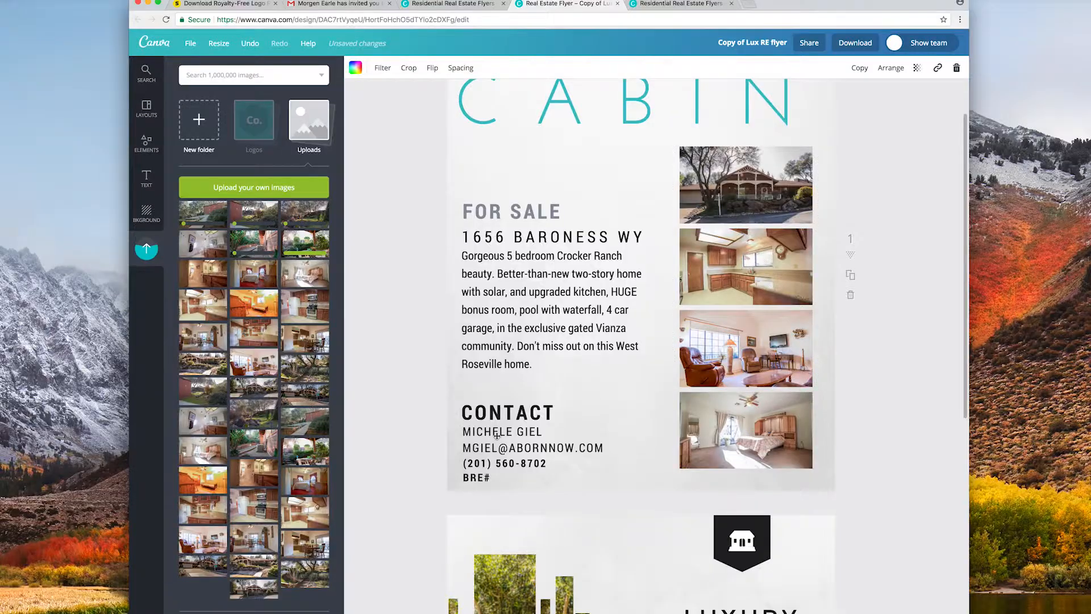
Enter the new agent's name and e-mail on separate lines, widening the contact box to fit.
{"action": "left_click", "coordinate": [500, 431]}
{"action": "triple_click", "coordinate": [500, 432]}
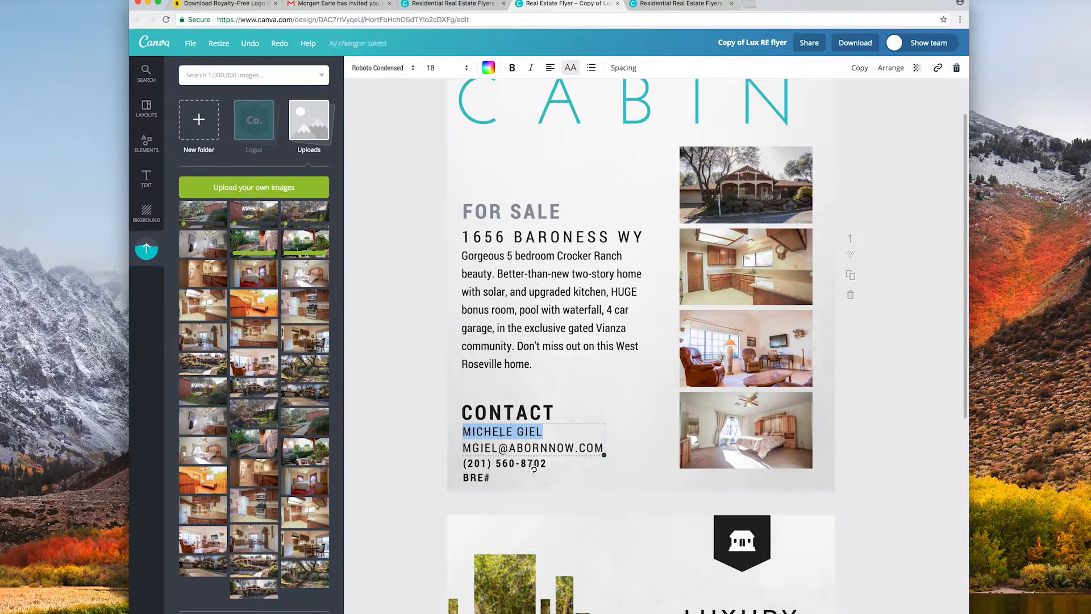
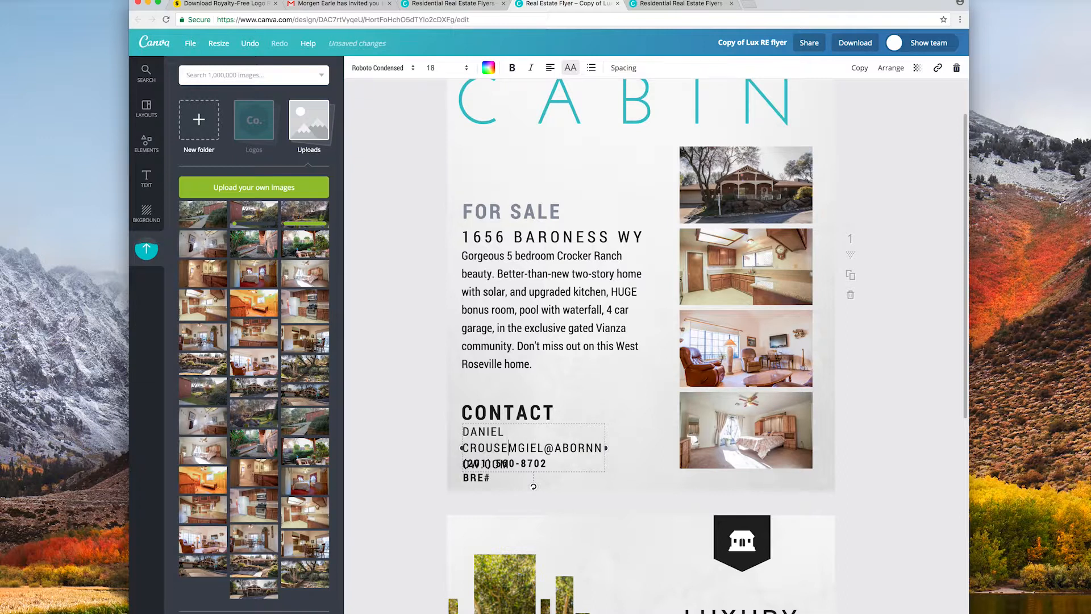
{"action": "key", "text": "Return"}
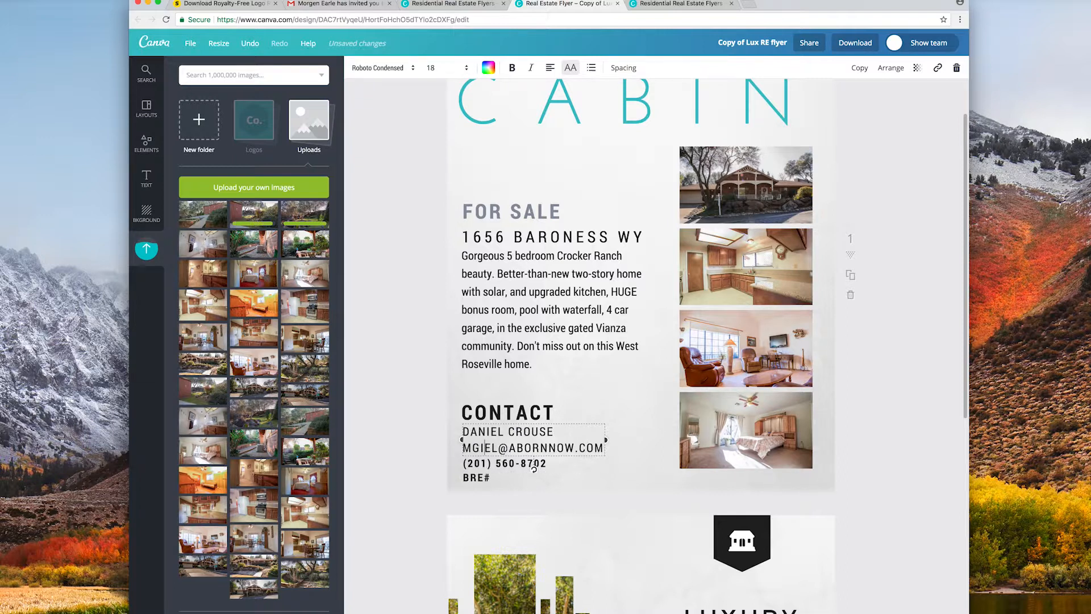
{"action": "key", "text": "Delete"}
{"action": "key", "text": "Delete"}
{"action": "key", "text": "Delete"}
{"action": "key", "text": "Delete"}
{"action": "key", "text": "Delete"}
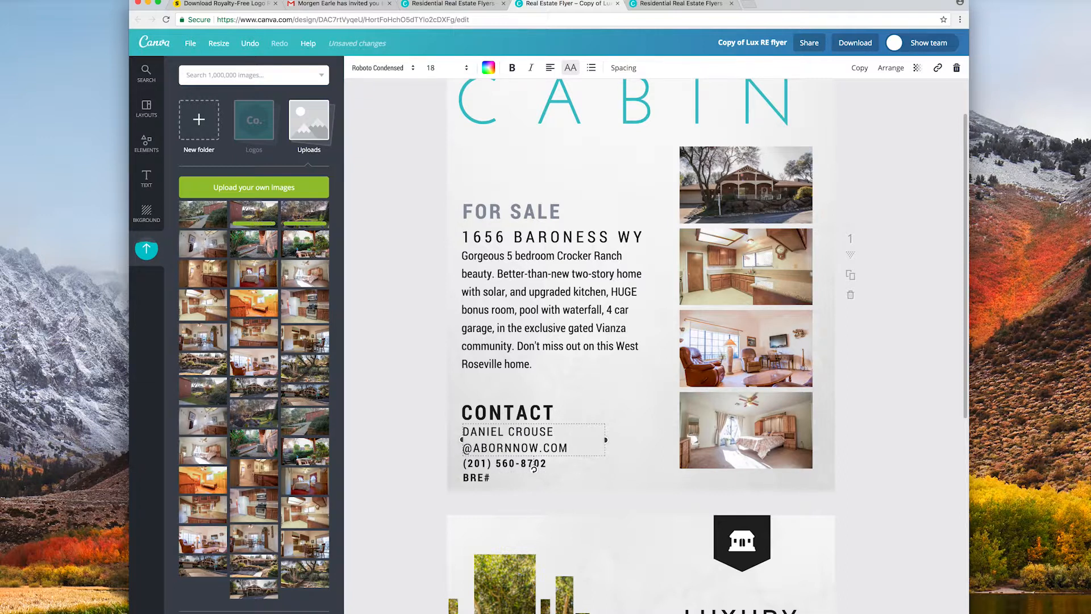
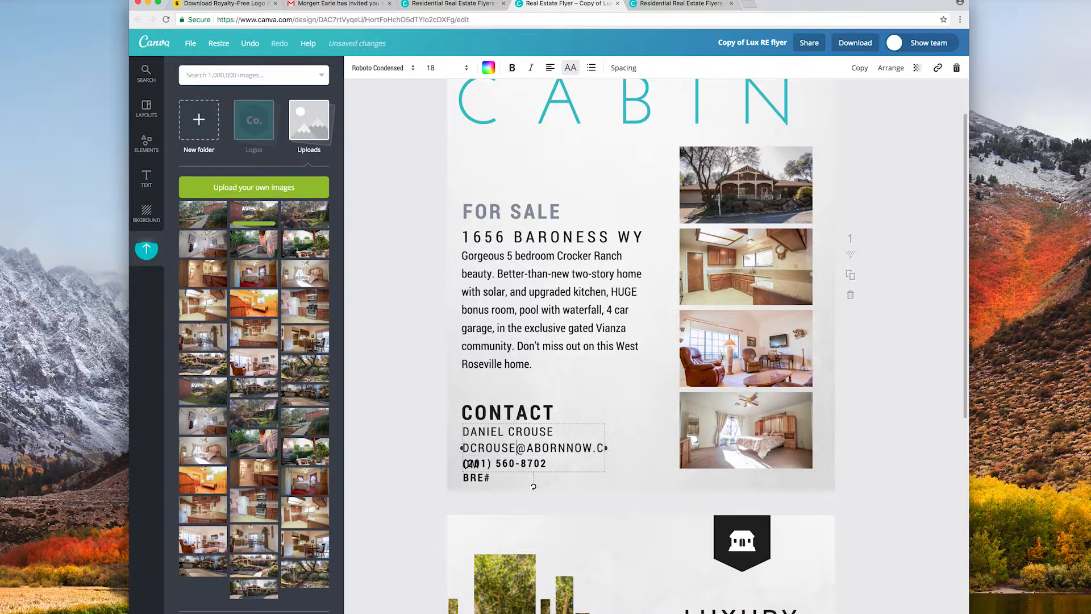
{"action": "mouse_move", "coordinate": [607, 448]}
{"action": "left_mouse_down"}
{"action": "mouse_move", "coordinate": [641, 448]}
{"action": "mouse_move", "coordinate": [626, 447]}
{"action": "left_mouse_up"}
{"action": "left_click", "coordinate": [423, 475]}
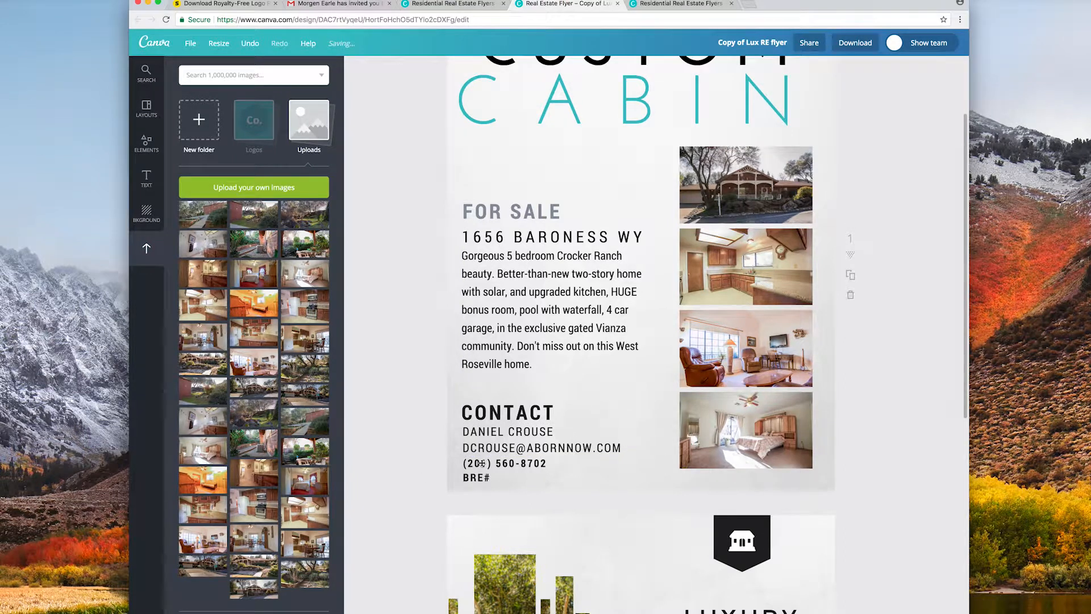
Update the digits of the agent's phone number in the contact block.
{"action": "left_click", "coordinate": [481, 463]}
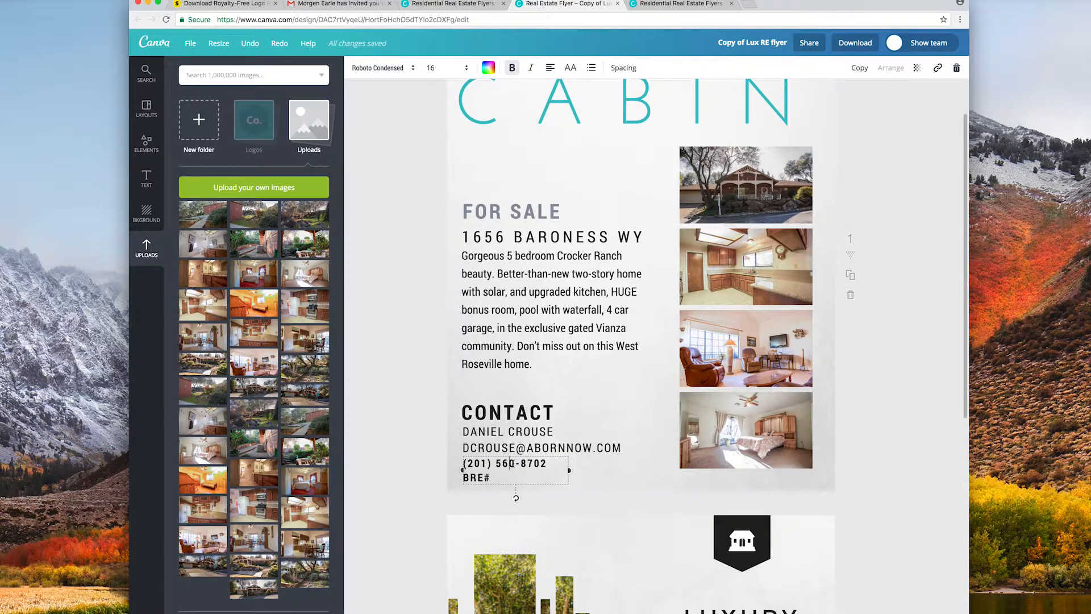
{"action": "left_click_drag", "start_coordinate": [507, 463], "coordinate": [492, 463]}
{"action": "type", "text": "555"}
{"action": "left_click", "coordinate": [481, 504]}
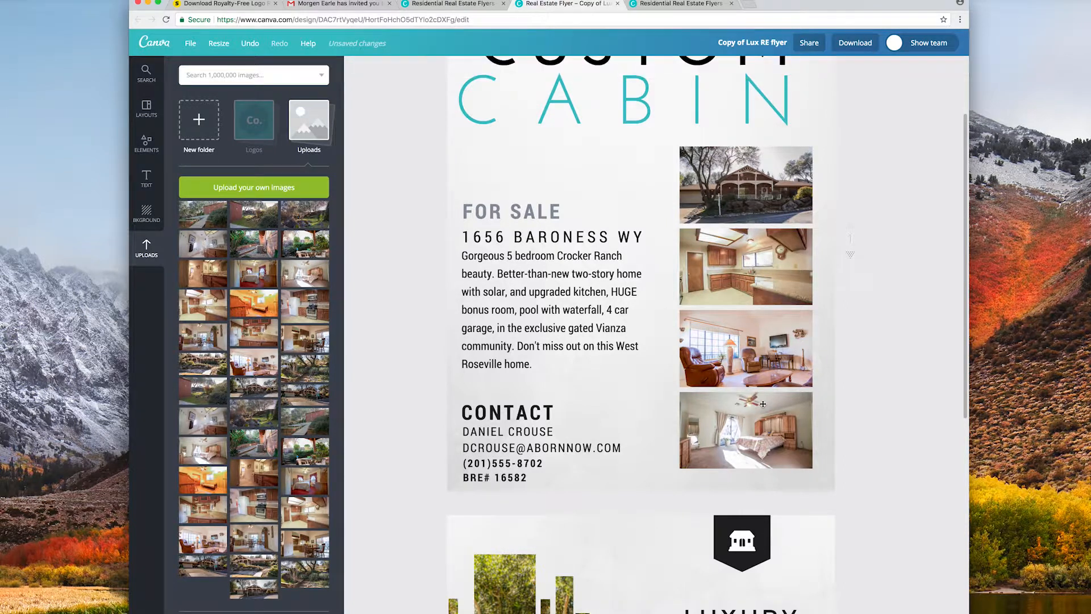
Shift the photo in the Luxury page's striped frame left within its crop.
{"action": "scroll", "coordinate": [574, 381], "scroll_direction": "up", "scroll_amount": 2}
{"action": "scroll", "coordinate": [574, 382], "scroll_direction": "down", "scroll_amount": 6}
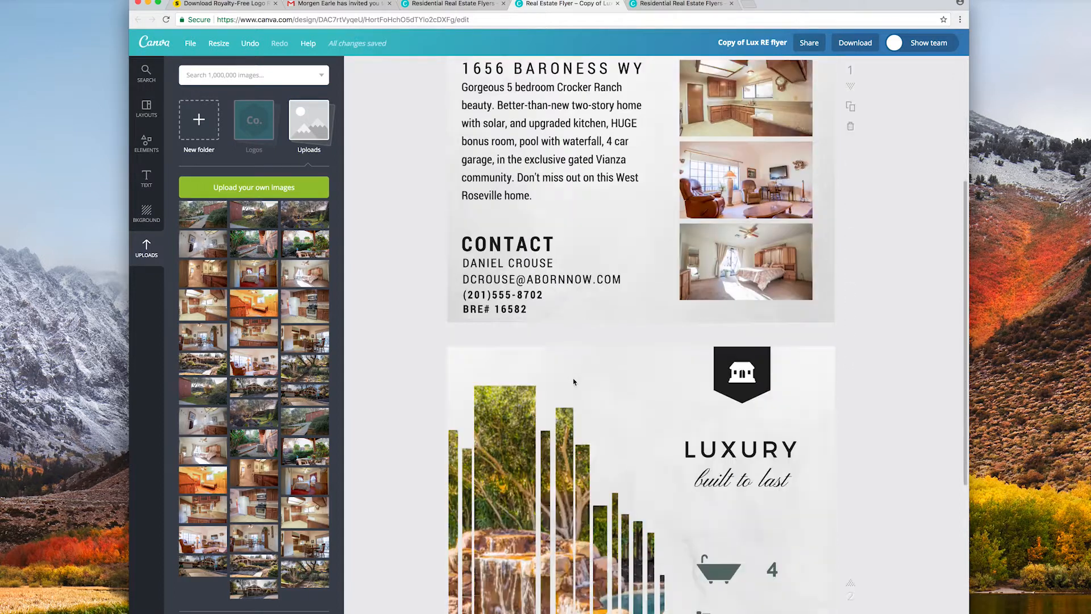
{"action": "scroll", "coordinate": [574, 379], "scroll_direction": "down", "scroll_amount": 5}
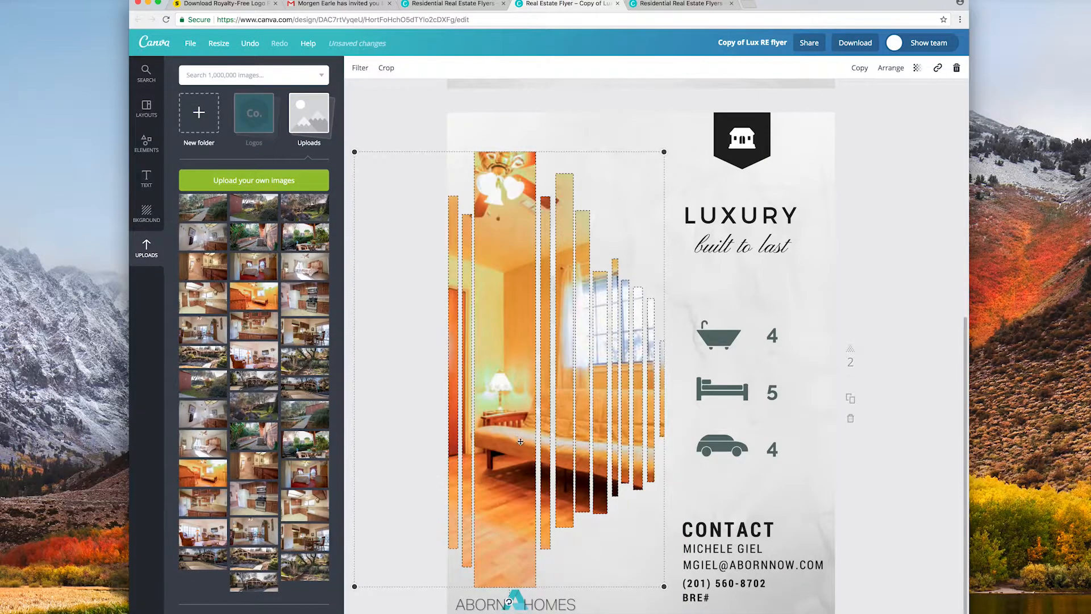
{"action": "double_click", "coordinate": [520, 338]}
{"action": "left_click_drag", "start_coordinate": [520, 338], "coordinate": [424, 338]}
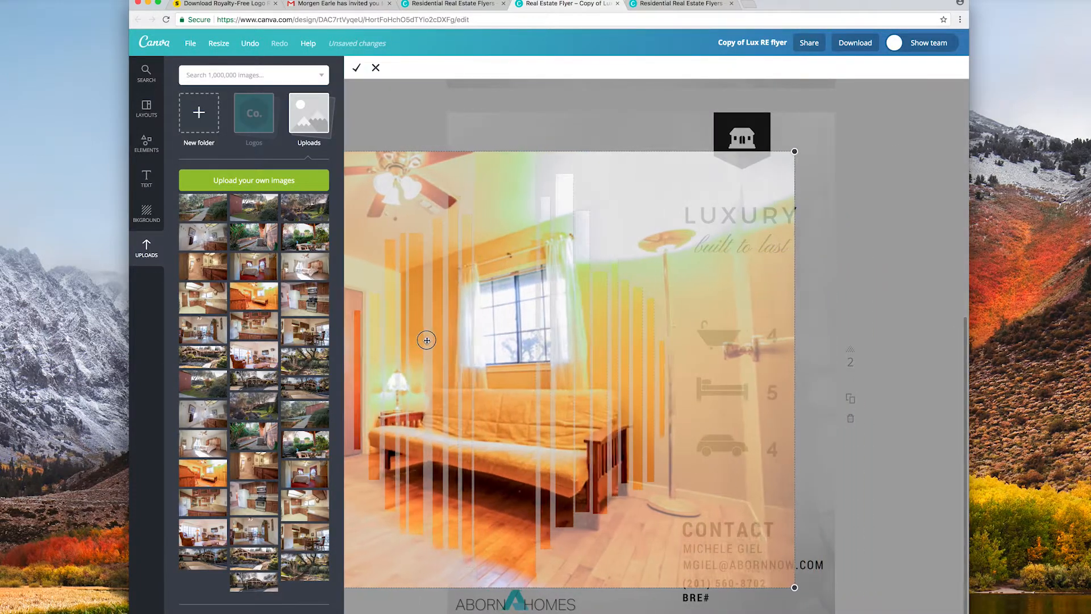
{"action": "left_click", "coordinate": [356, 69]}
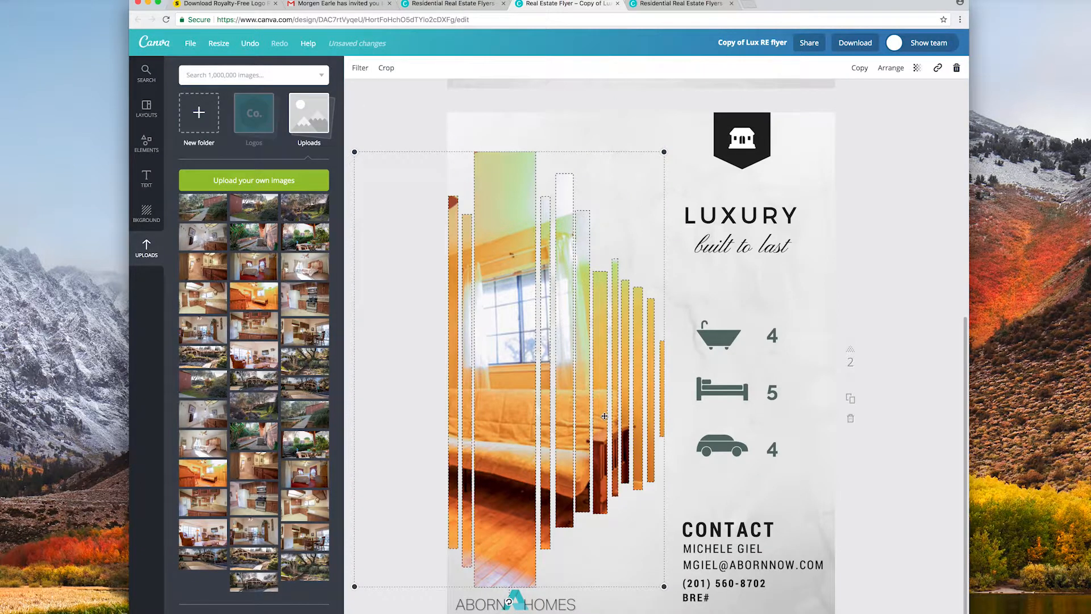
{"action": "left_click", "coordinate": [925, 390]}
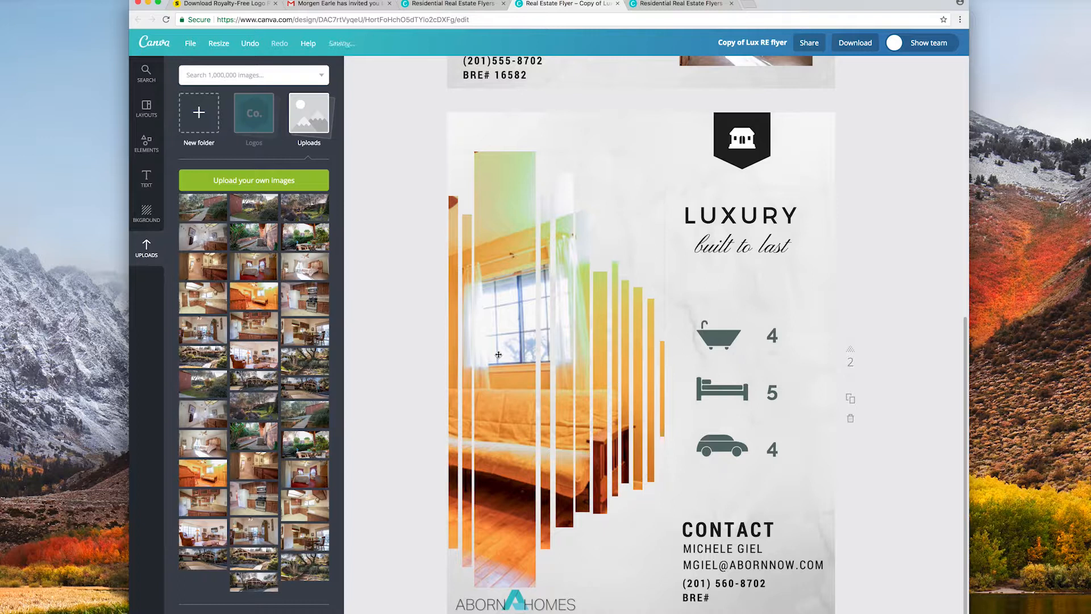
Move the striped-frame photo right and enlarge it so the chair and doorway fill the strips.
{"action": "double_click", "coordinate": [498, 354]}
{"action": "left_click_drag", "start_coordinate": [499, 353], "coordinate": [622, 358]}
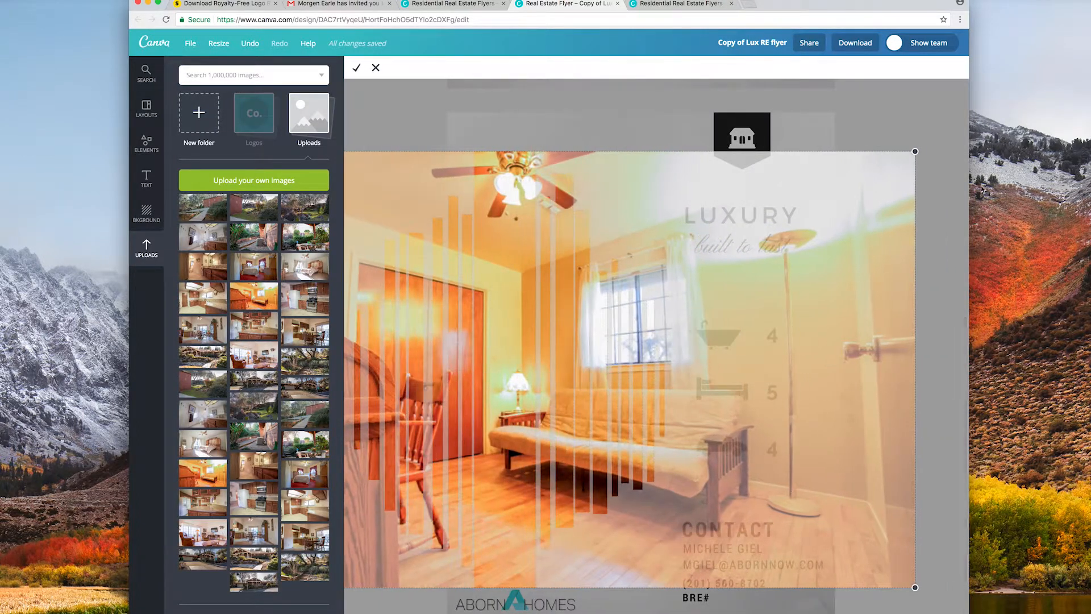
{"action": "left_click_drag", "start_coordinate": [935, 141], "coordinate": [1044, 72]}
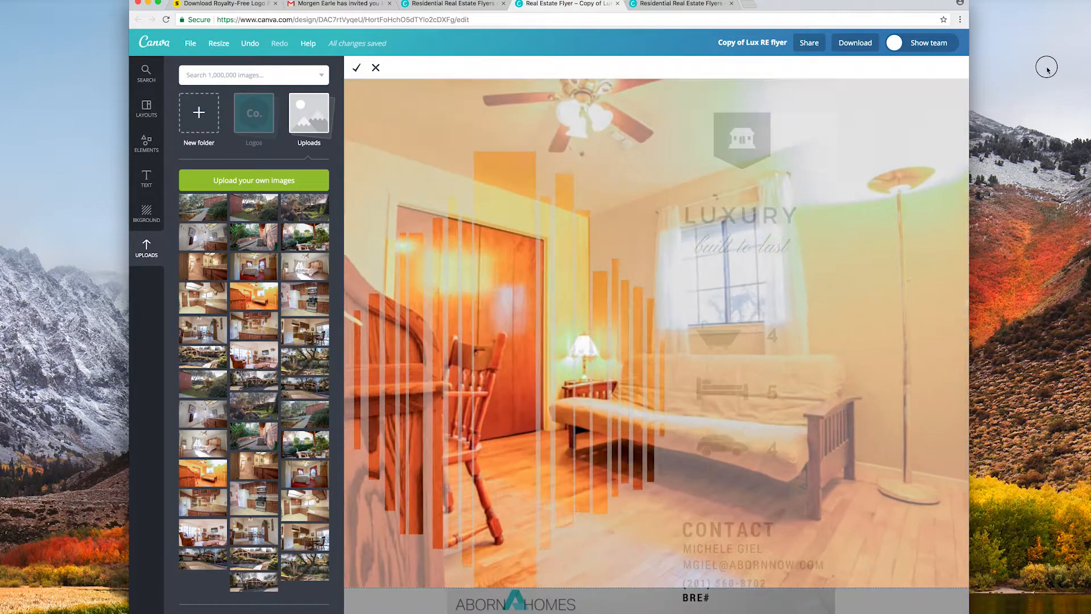
{"action": "left_click_drag", "start_coordinate": [503, 313], "coordinate": [588, 318]}
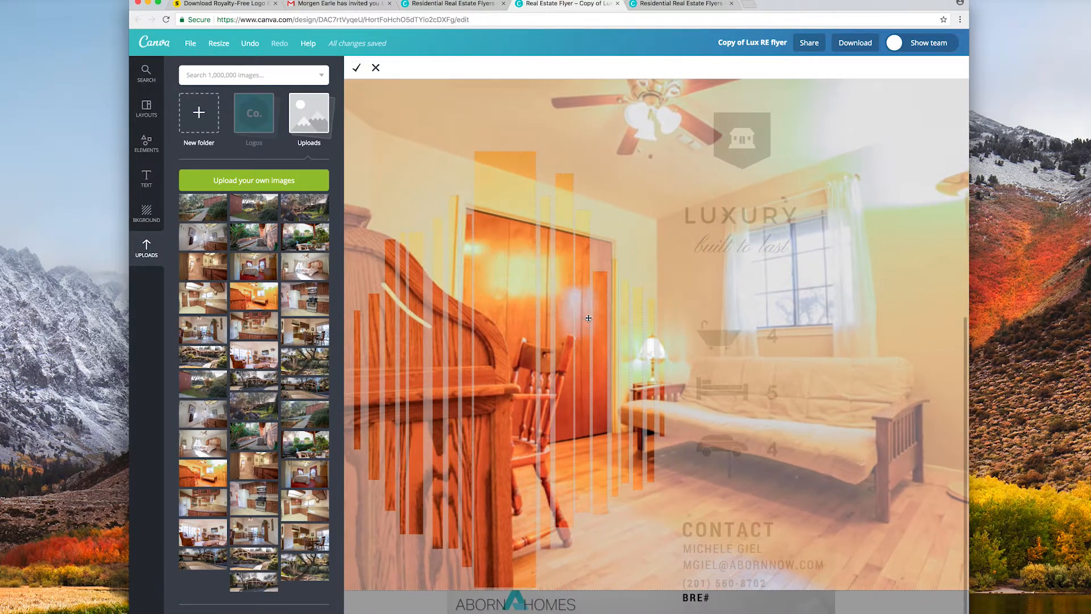
{"action": "left_click", "coordinate": [356, 68]}
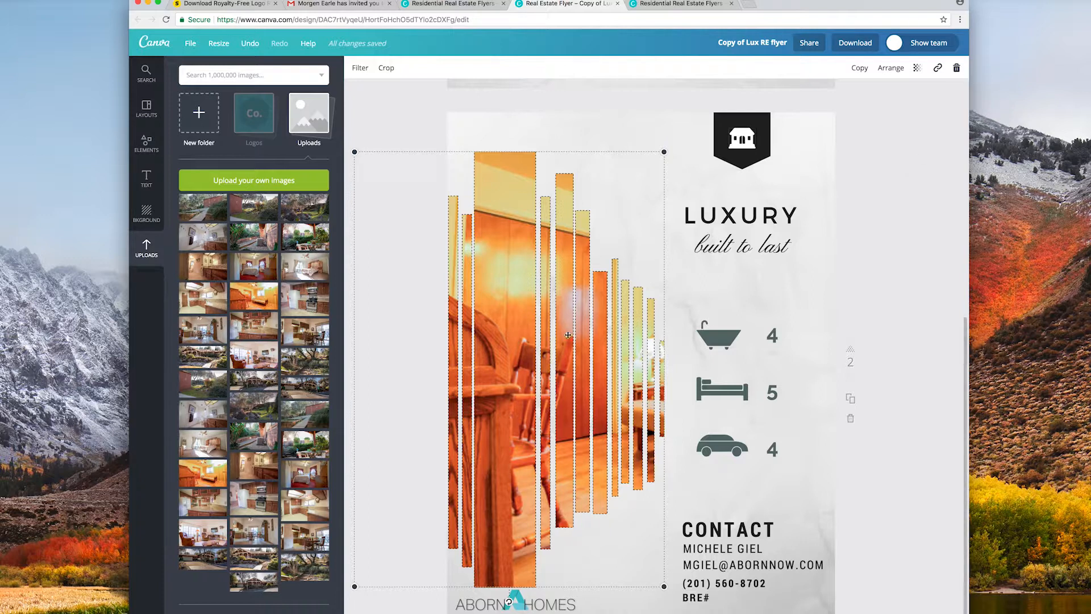
{"action": "left_click", "coordinate": [956, 333]}
{"action": "scroll", "coordinate": [626, 347], "scroll_direction": "down", "scroll_amount": 2}
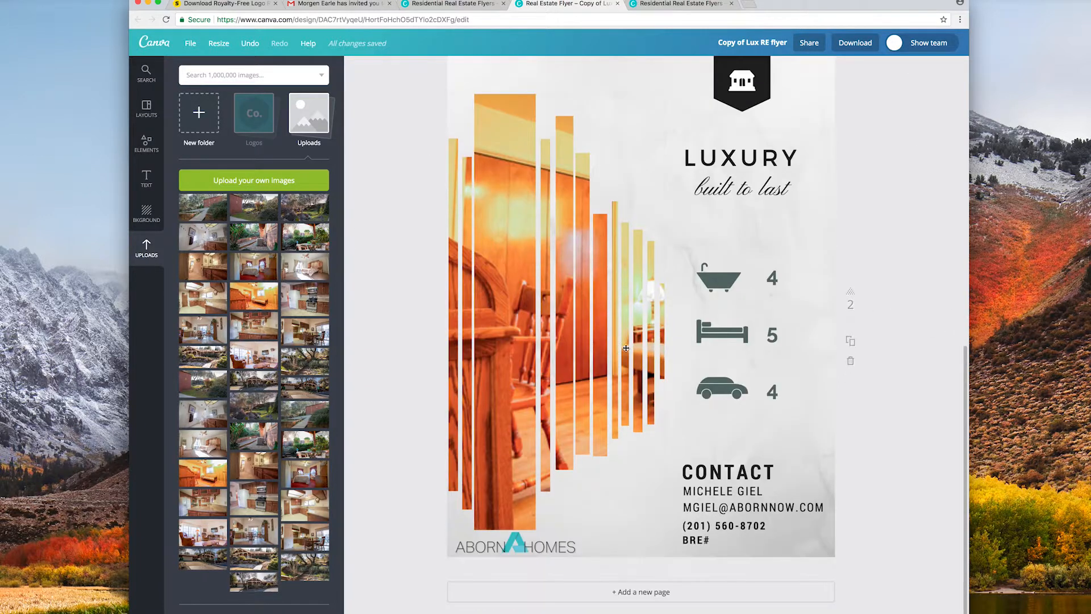
{"action": "scroll", "coordinate": [626, 348], "scroll_direction": "up", "scroll_amount": 10}
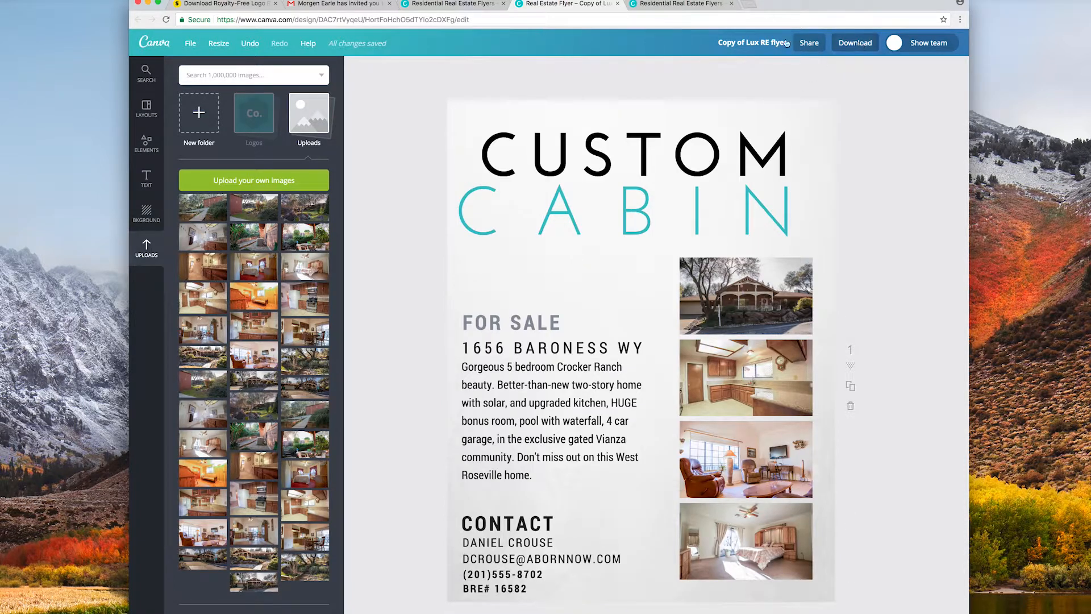
Save the flyer via File > Save and drag its card onto the For approval team folder.
{"action": "left_click", "coordinate": [189, 45]}
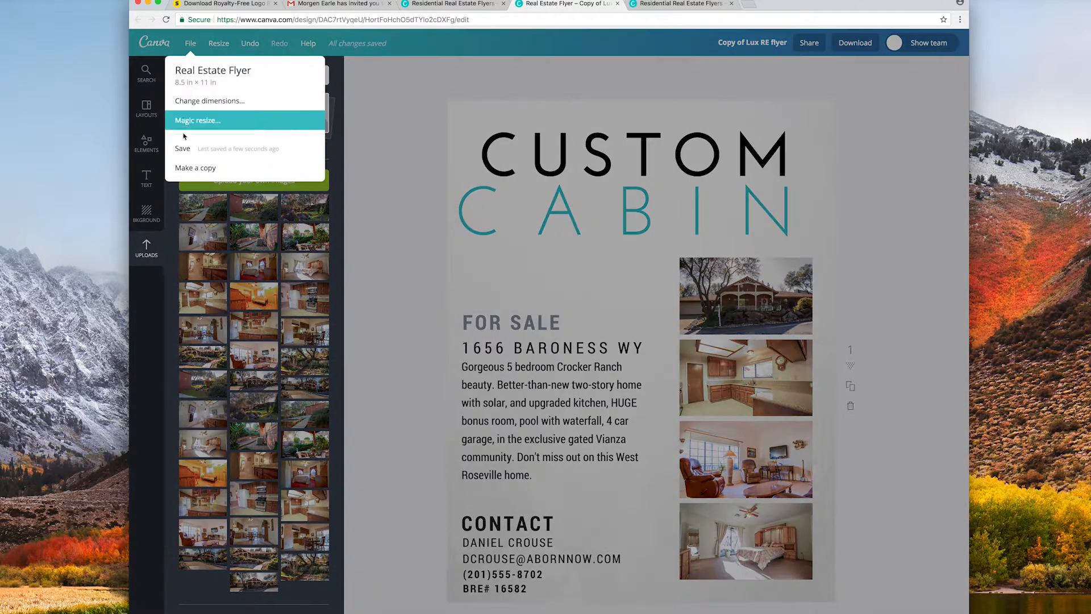
{"action": "left_click", "coordinate": [178, 141]}
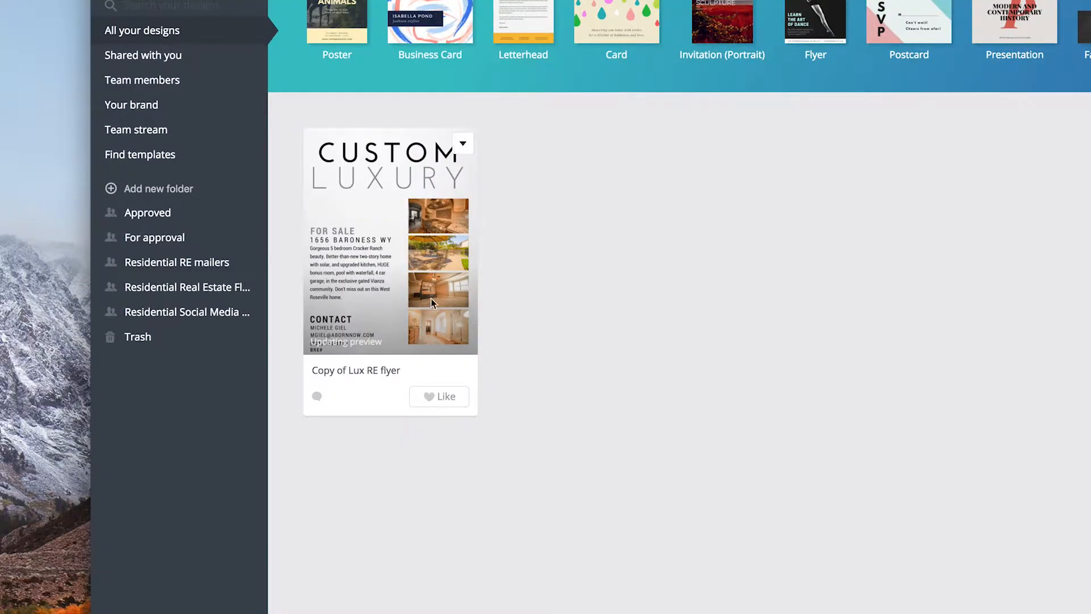
{"action": "left_click_drag", "start_coordinate": [384, 212], "coordinate": [151, 238]}
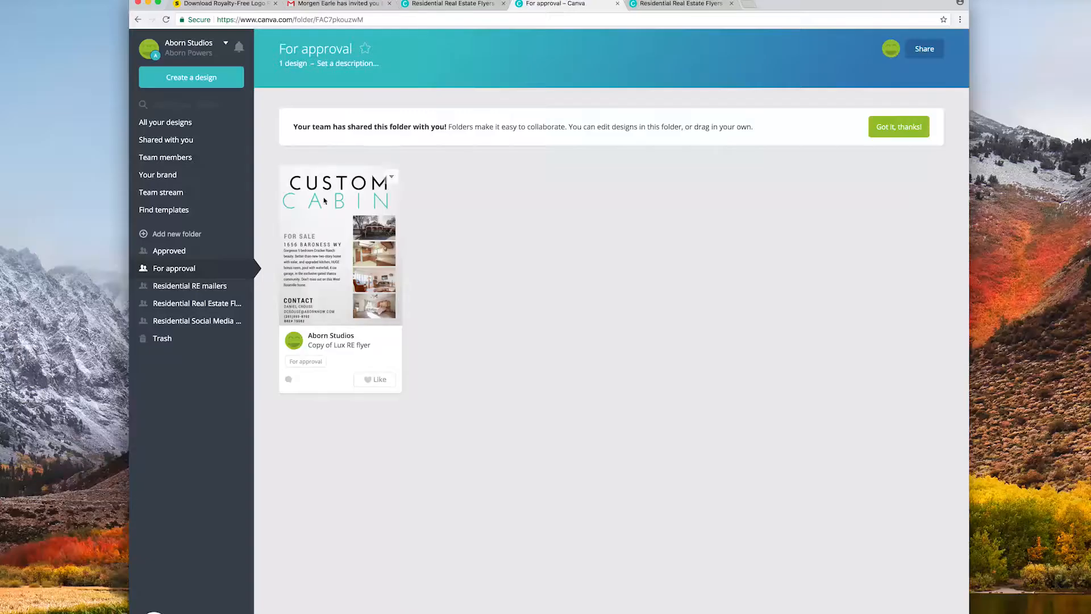
Open the Custom Cabin flyer from For approval in the editor and nudge the CABIN heading right.
{"action": "left_click", "coordinate": [327, 209]}
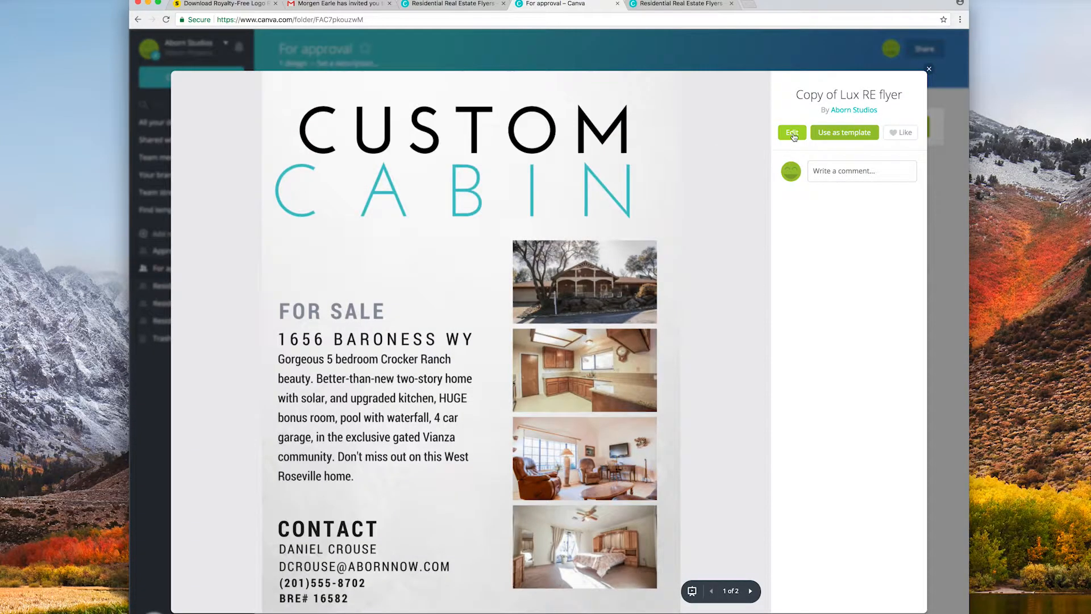
{"action": "left_click", "coordinate": [793, 137]}
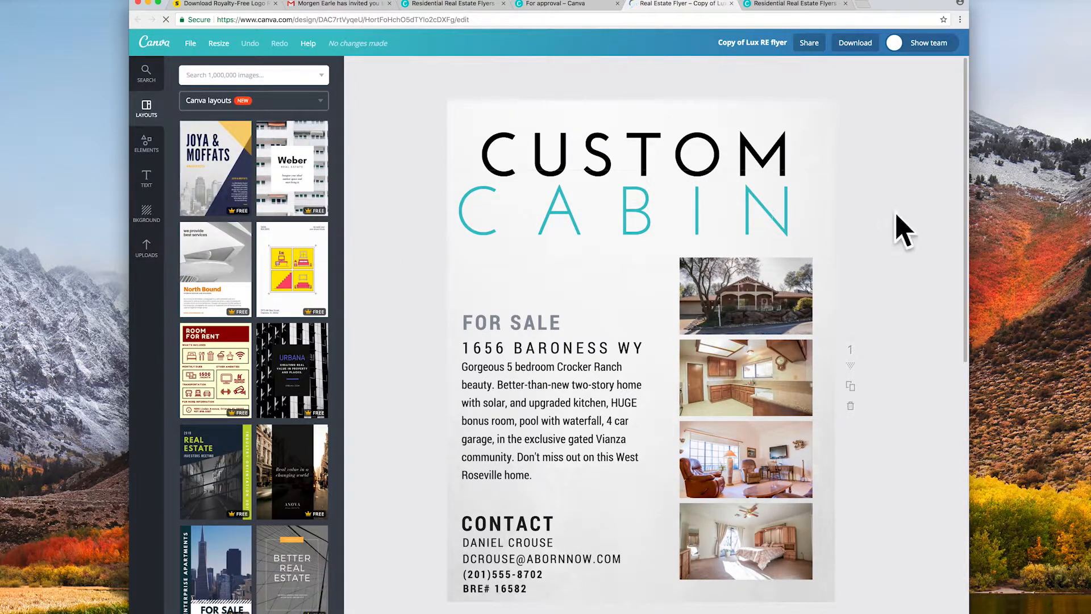
{"action": "left_click_drag", "start_coordinate": [568, 200], "coordinate": [585, 199]}
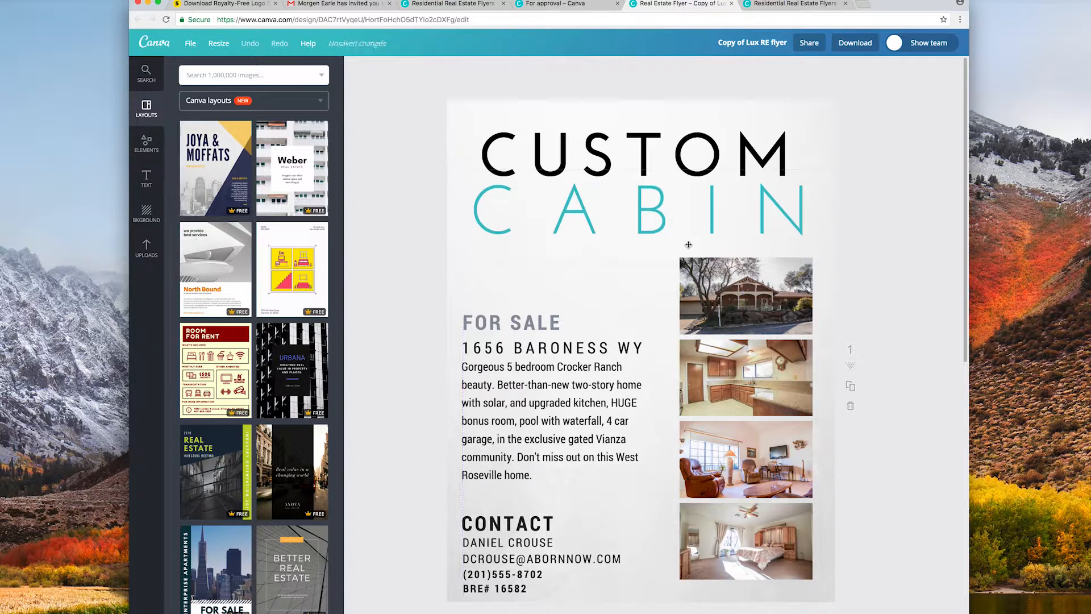
Check the second page's contact text, then return to the flyer preview awaiting approval.
{"action": "scroll", "coordinate": [689, 245], "scroll_direction": "down", "scroll_amount": 5}
{"action": "scroll", "coordinate": [707, 286], "scroll_direction": "down", "scroll_amount": 10}
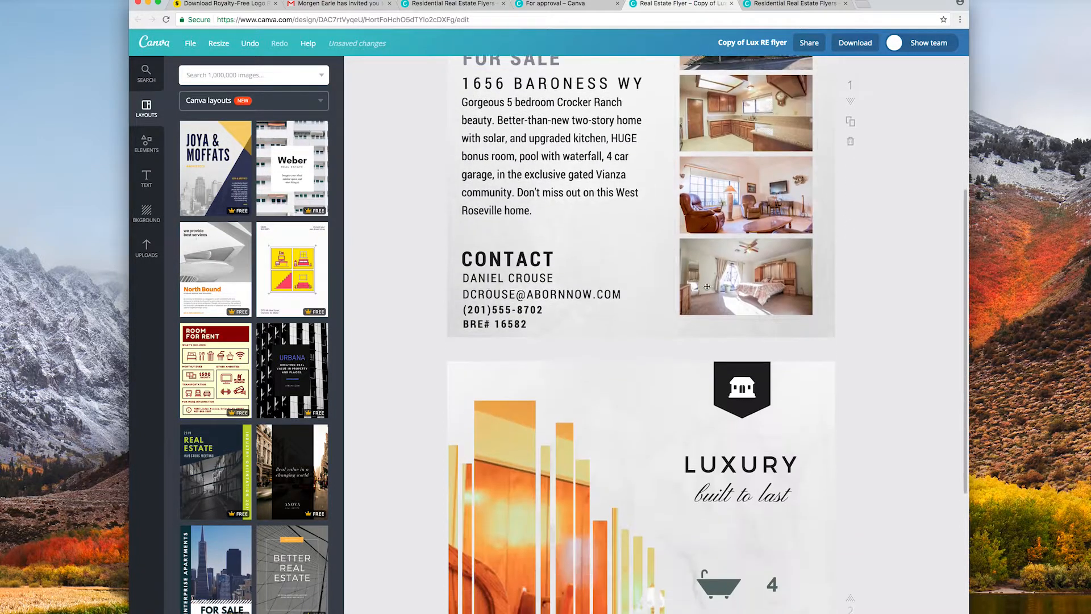
{"action": "scroll", "coordinate": [707, 286], "scroll_direction": "up", "scroll_amount": 8}
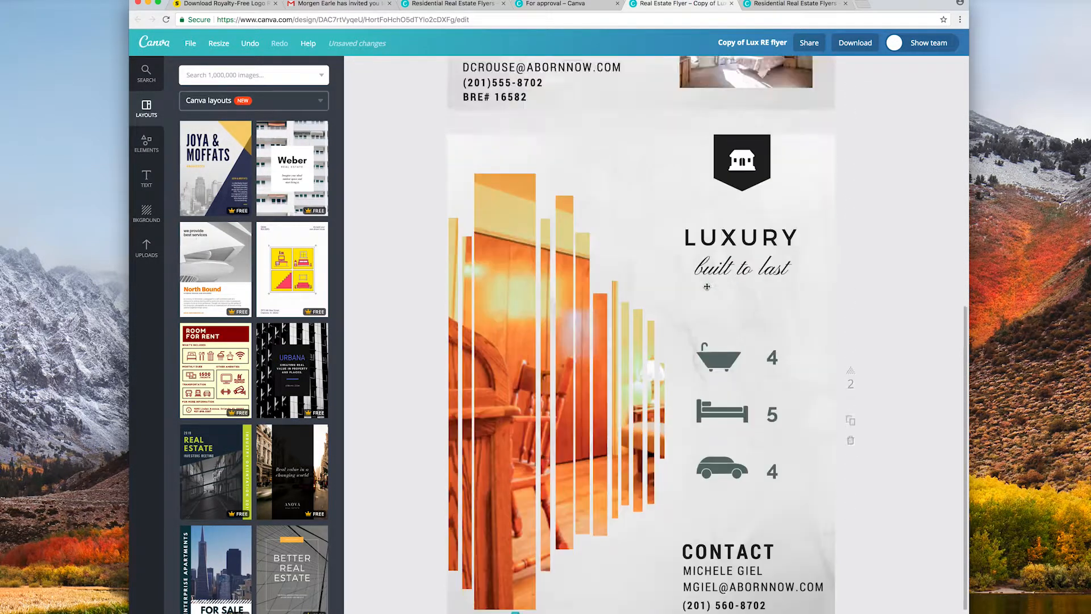
{"action": "scroll", "coordinate": [707, 287], "scroll_direction": "down", "scroll_amount": 6}
{"action": "scroll", "coordinate": [706, 288], "scroll_direction": "down", "scroll_amount": 2}
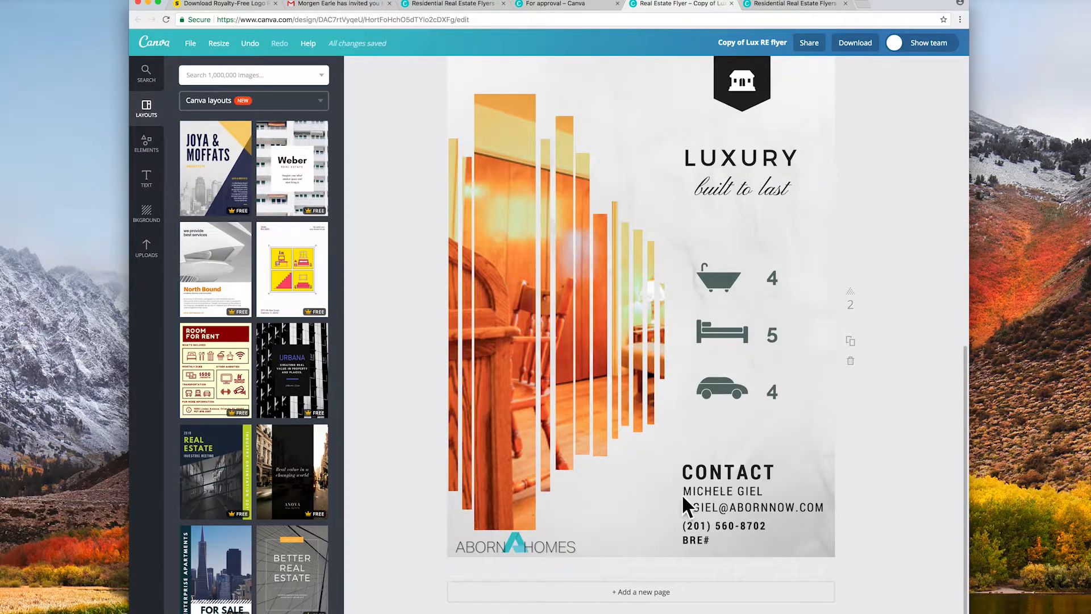
{"action": "left_click", "coordinate": [703, 490]}
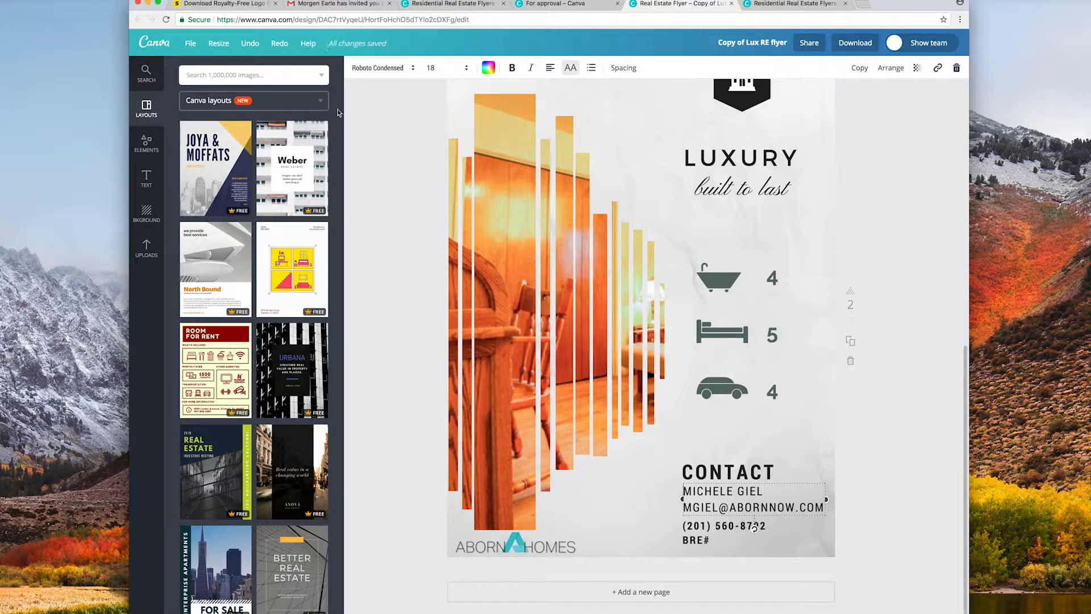
{"action": "left_click", "coordinate": [554, 3]}
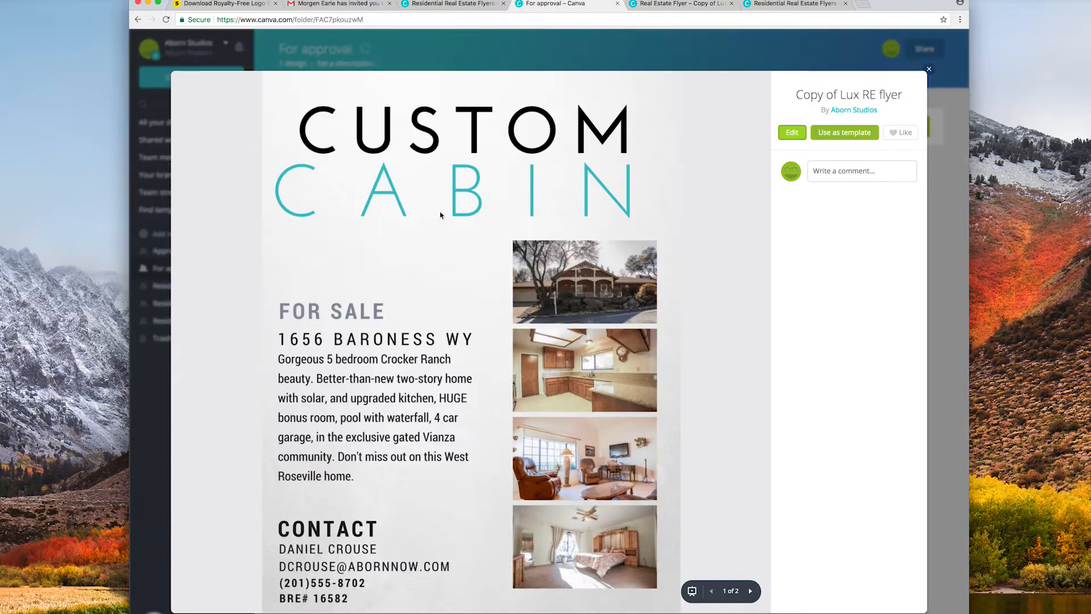
Post a comment on the flyer saying the name on its second page wasn't changed.
{"action": "left_click", "coordinate": [826, 170]}
{"action": "type", "text": "Gr"}
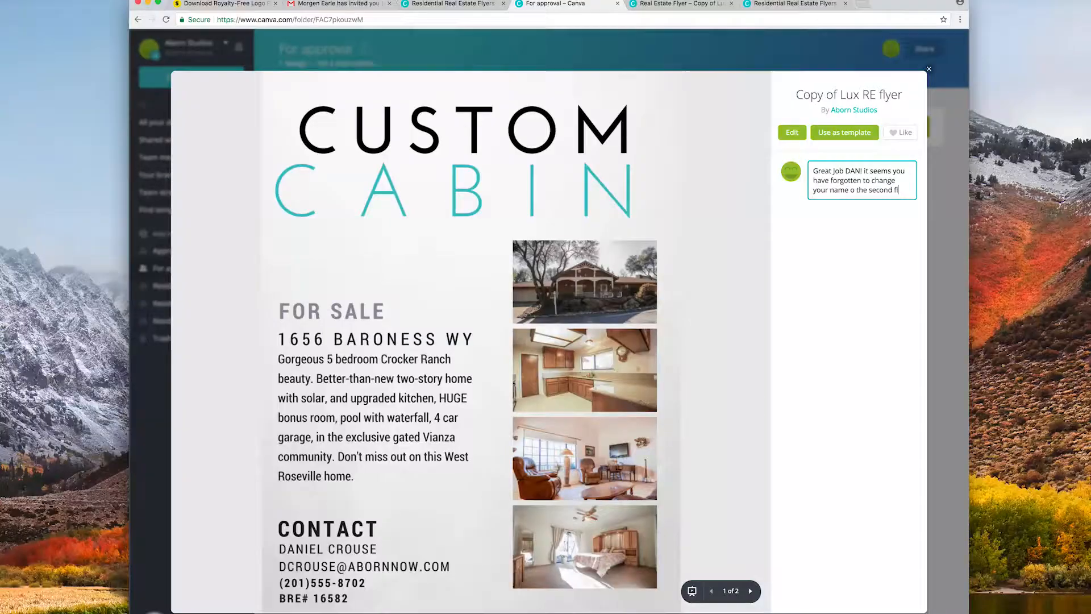
{"action": "type", "text": "y"}
{"action": "type", "text": " of the flyer!"}
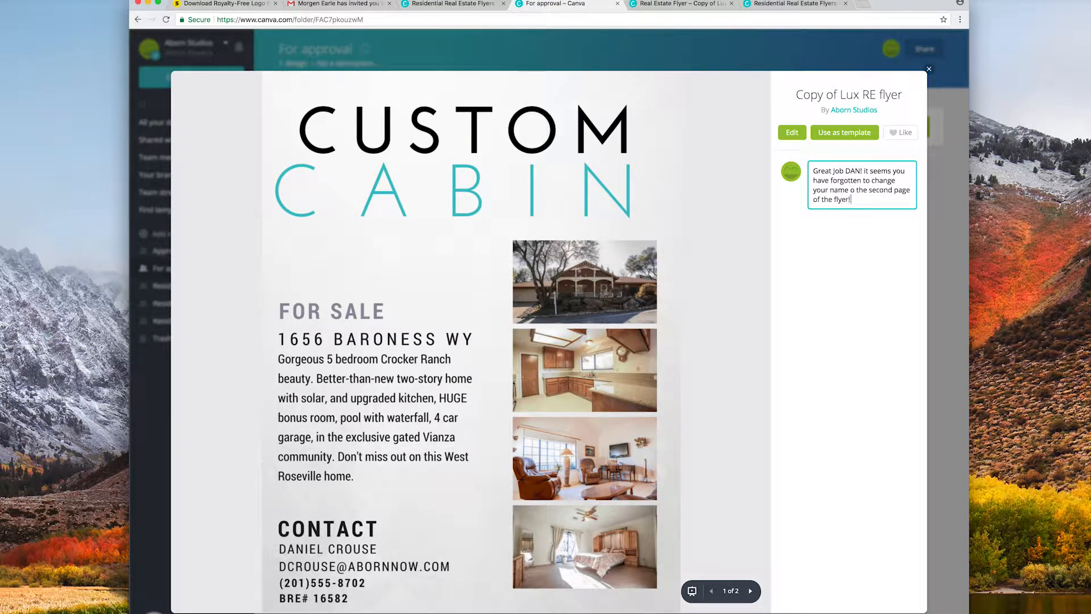
{"action": "key", "text": "Return"}
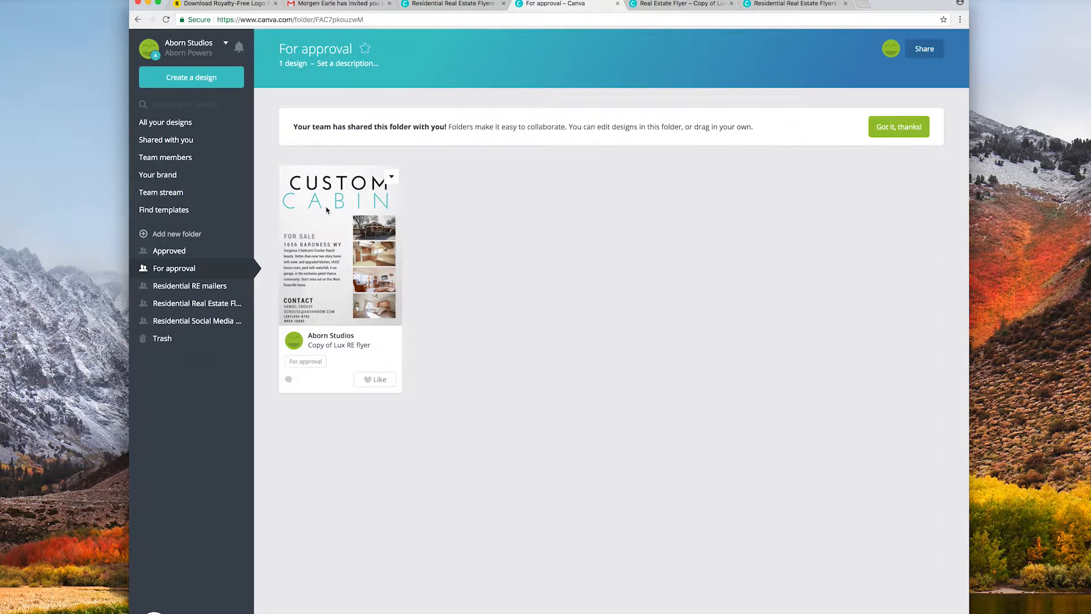
Move the Copy of Lux RE flyer from For approval to Approved and view the Approved folder.
{"action": "left_click", "coordinate": [172, 123]}
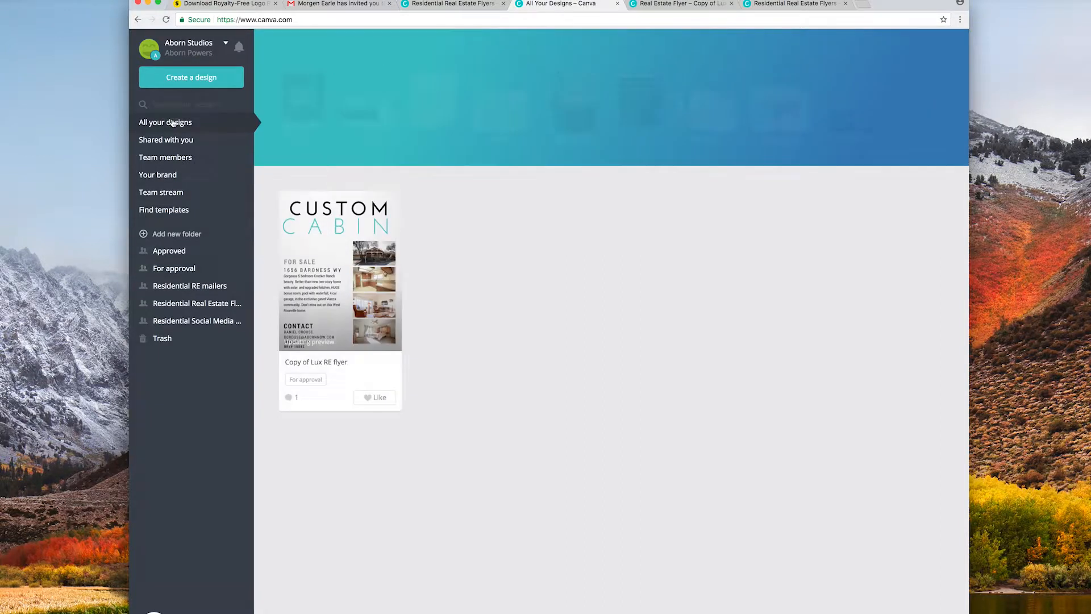
{"action": "left_click", "coordinate": [196, 268]}
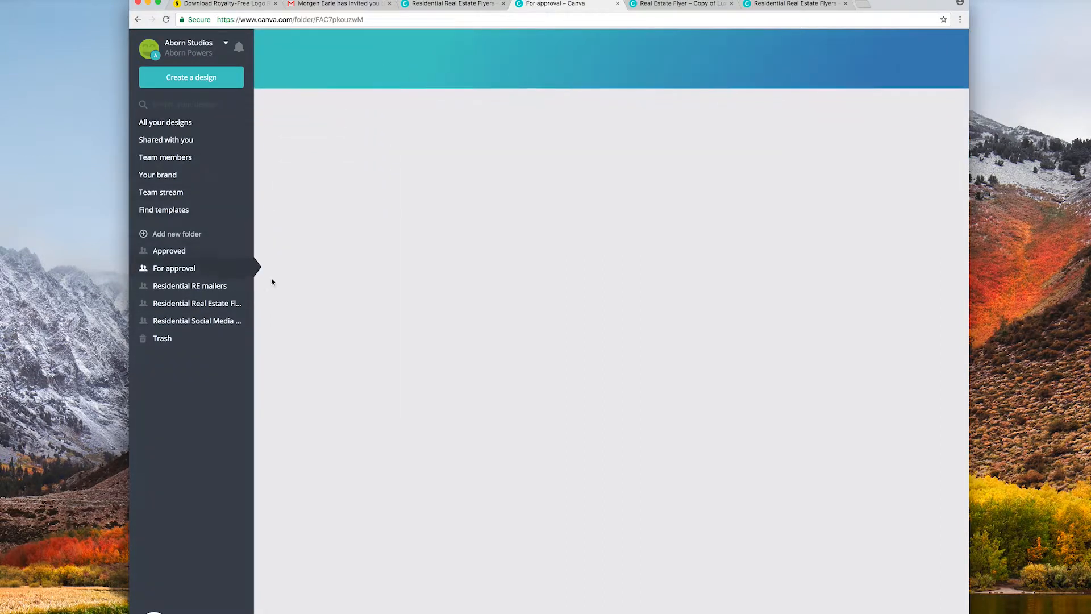
{"action": "left_click_drag", "start_coordinate": [340, 241], "coordinate": [168, 251]}
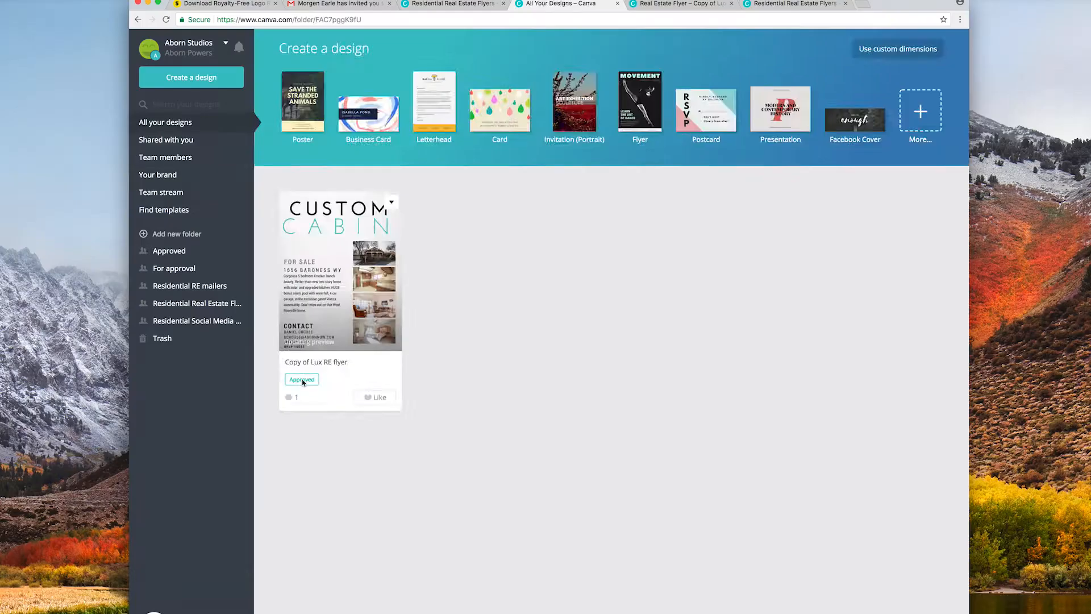
{"action": "left_click", "coordinate": [286, 418]}
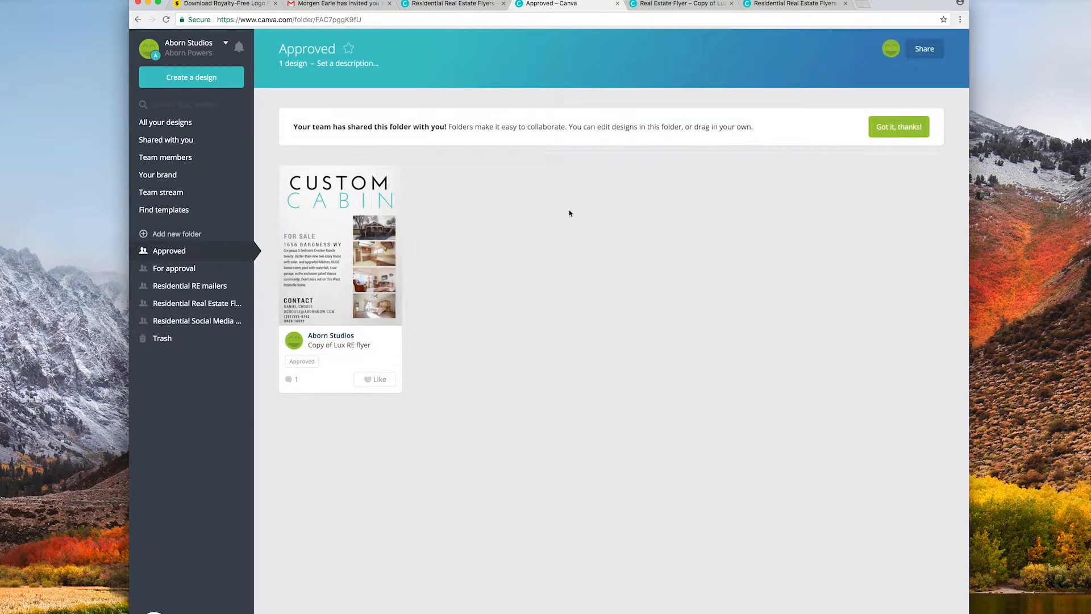
Download the flyer as a PDF - Print file with all pages, save it, and open it.
{"action": "left_click", "coordinate": [339, 250]}
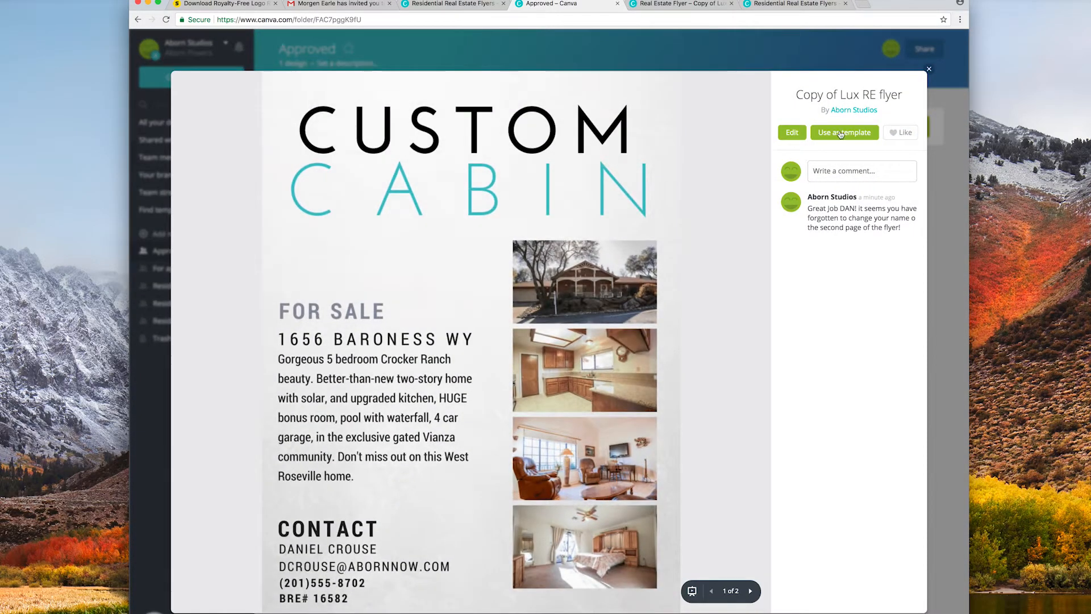
{"action": "left_click", "coordinate": [795, 133]}
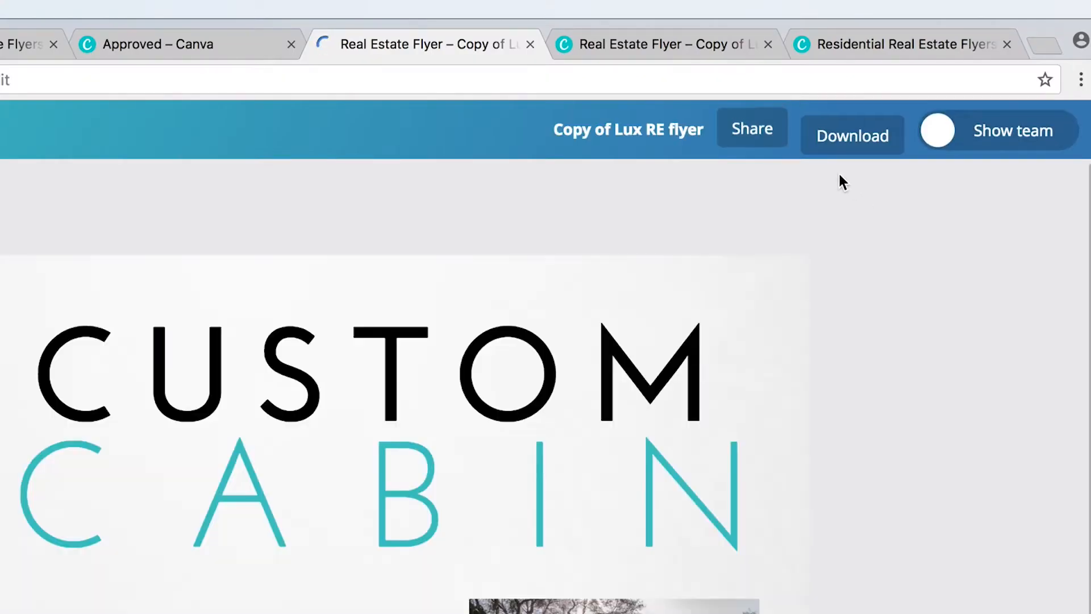
{"action": "left_click", "coordinate": [850, 139]}
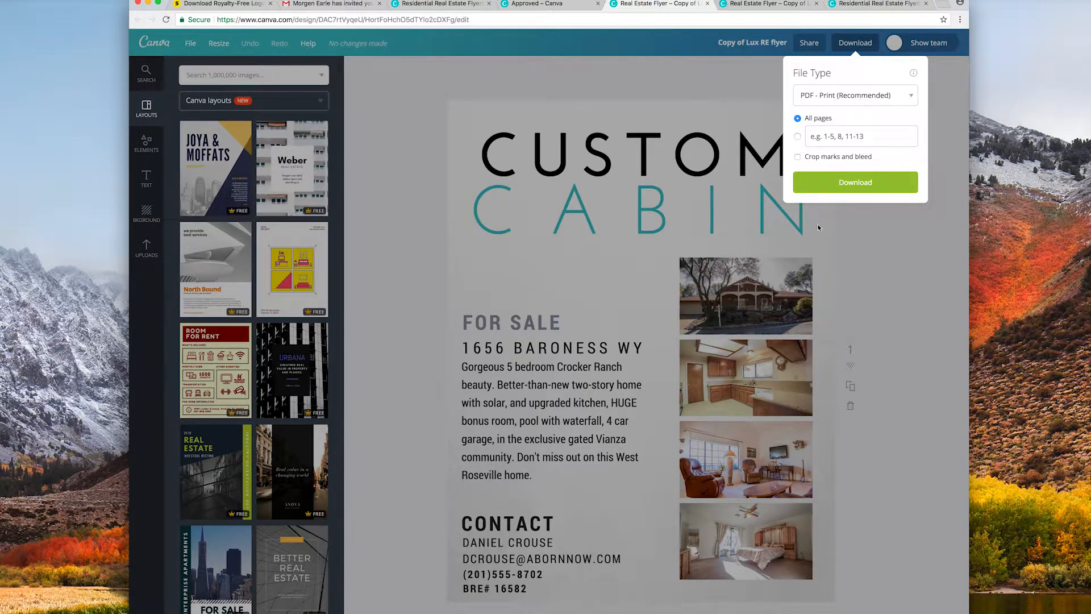
{"action": "left_click", "coordinate": [851, 181]}
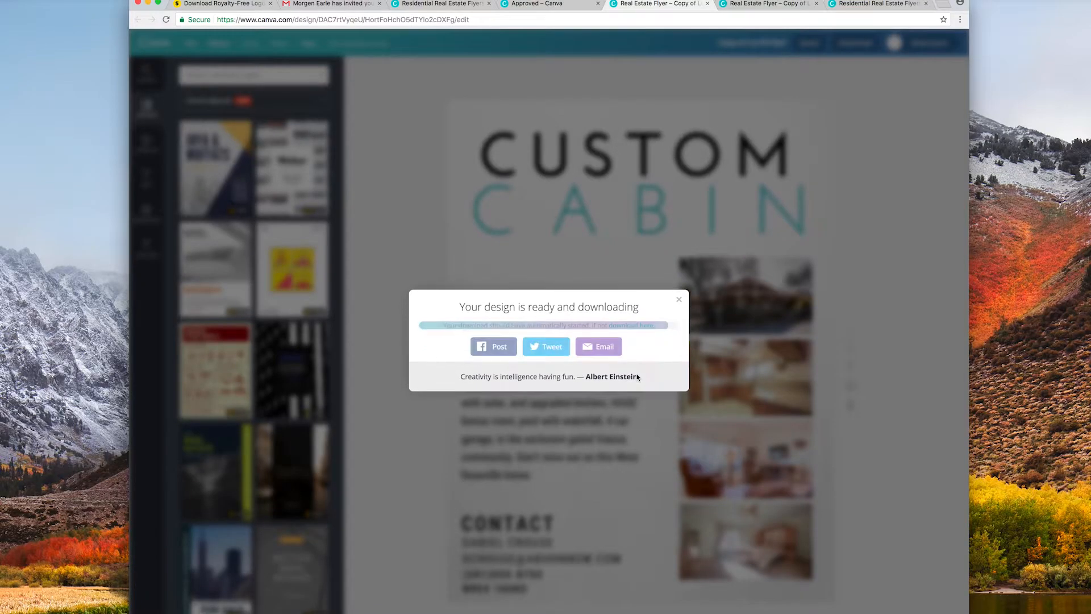
{"action": "left_click", "coordinate": [690, 241]}
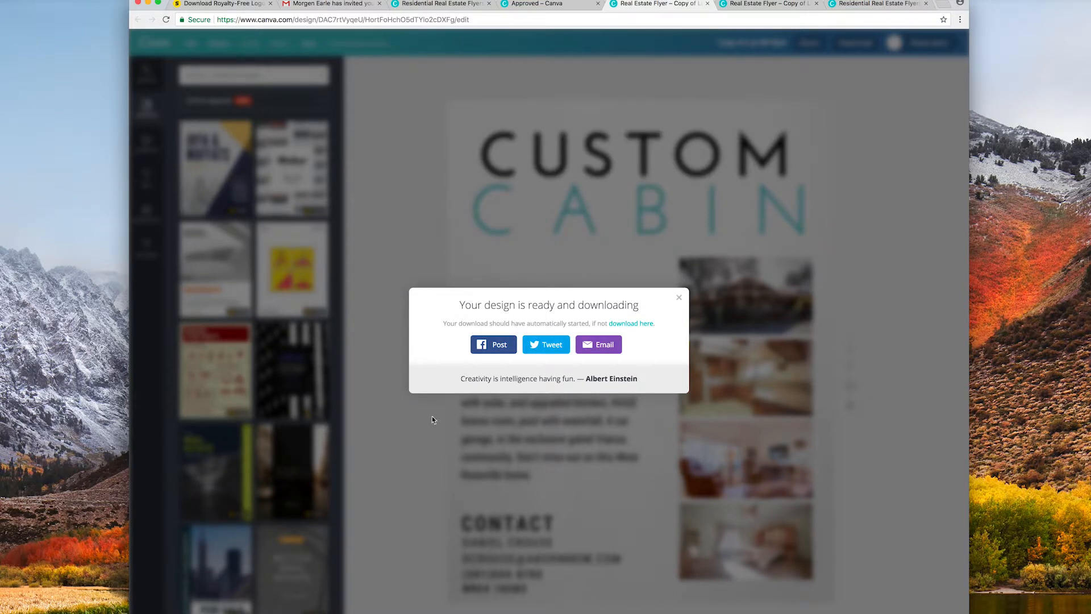
{"action": "left_click", "coordinate": [182, 612]}
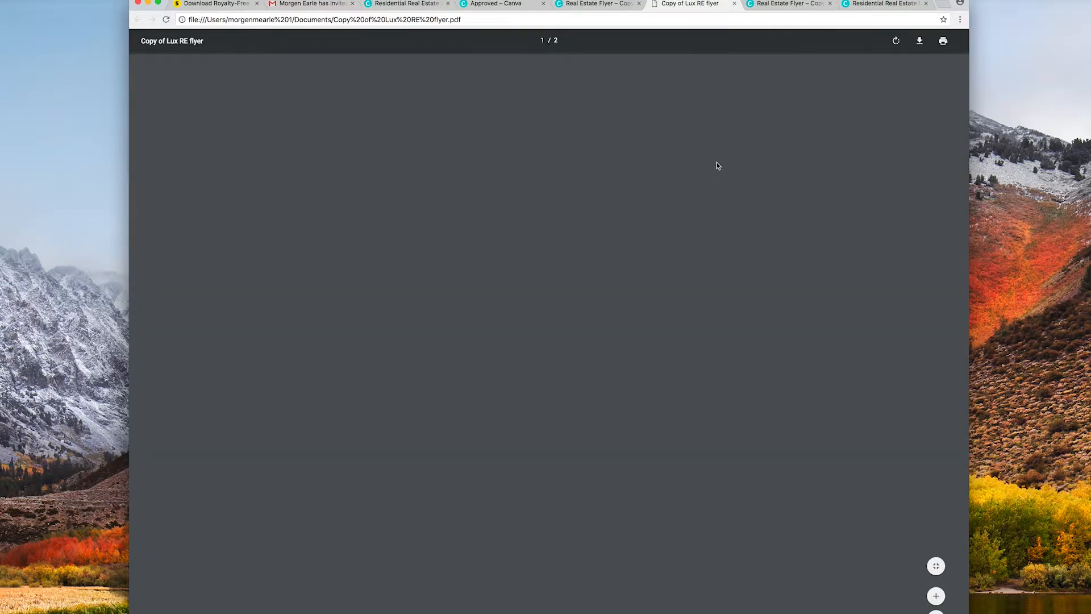
Scroll through pages 1 and 2 of the downloaded Copy of Lux RE flyer PDF.
{"action": "scroll", "coordinate": [723, 163], "scroll_direction": "down", "scroll_amount": 10}
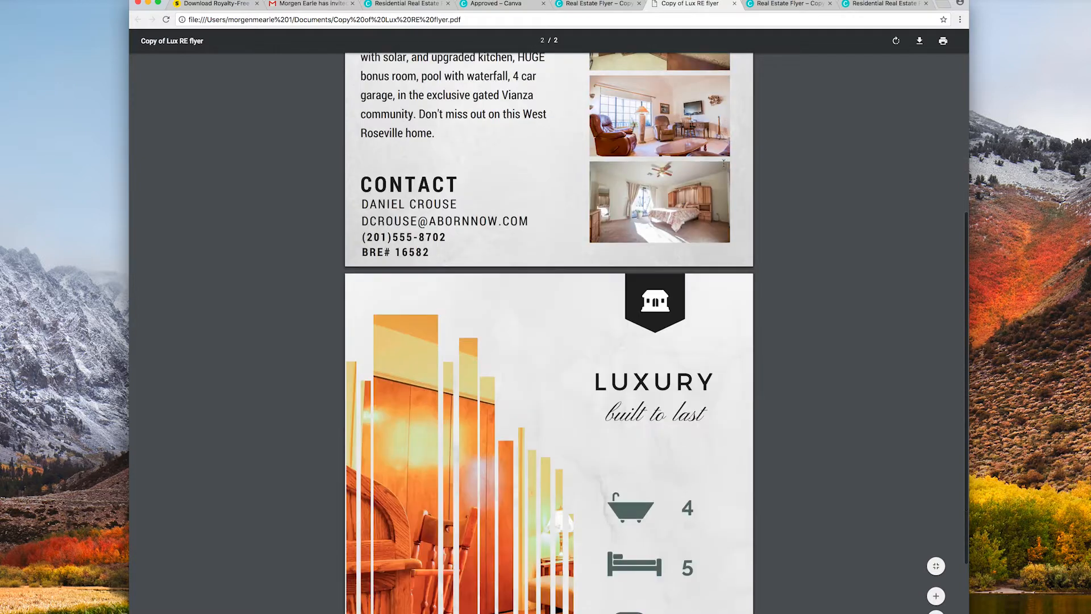
{"action": "scroll", "coordinate": [723, 163], "scroll_direction": "up", "scroll_amount": 10}
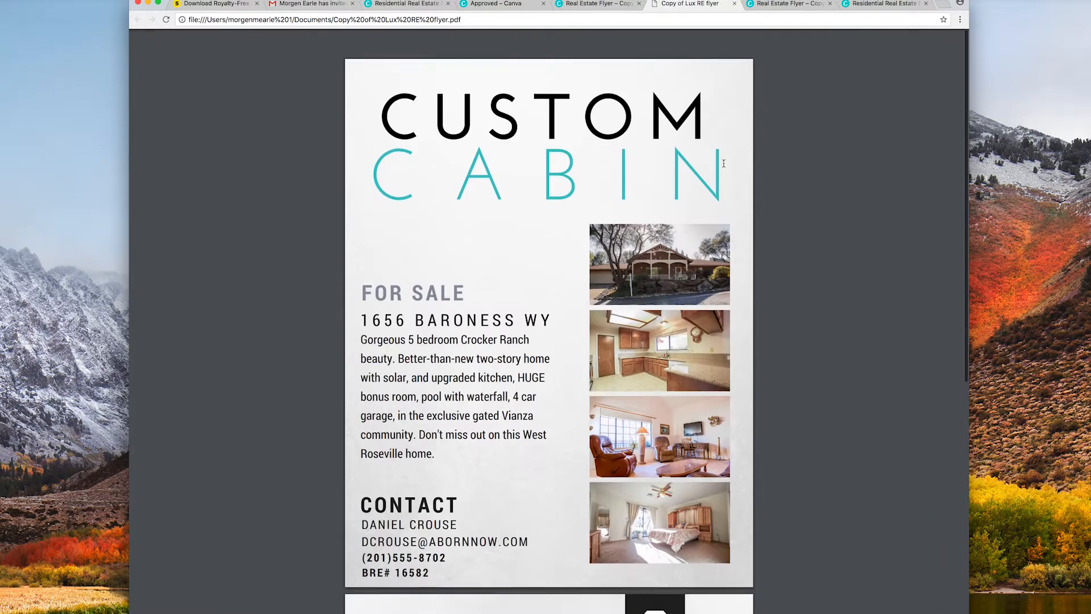
{"action": "scroll", "coordinate": [723, 163], "scroll_direction": "down", "scroll_amount": 8}
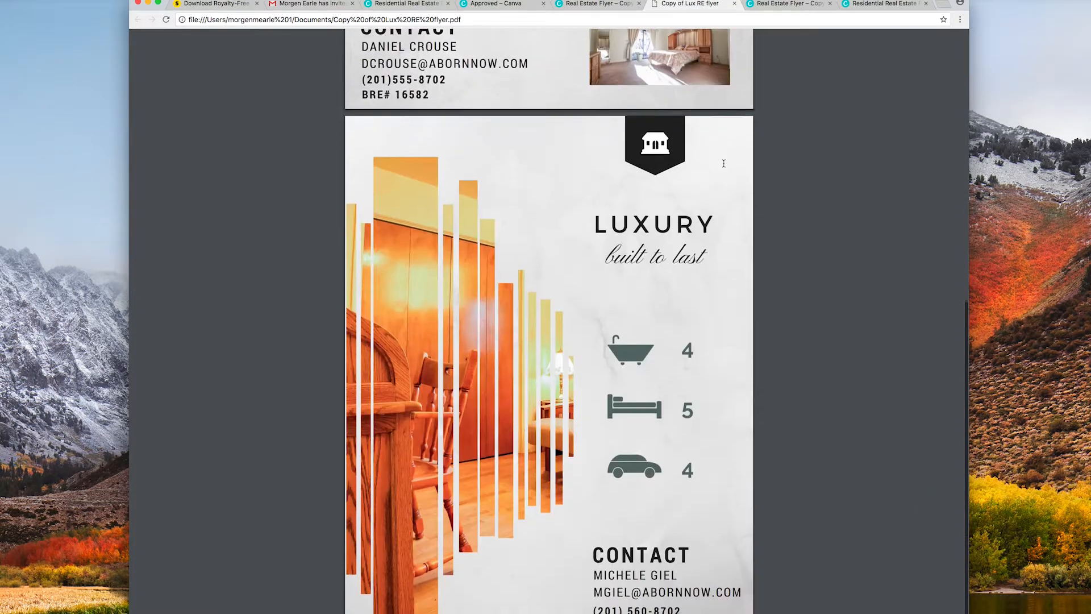
{"action": "scroll", "coordinate": [723, 163], "scroll_direction": "up", "scroll_amount": 8}
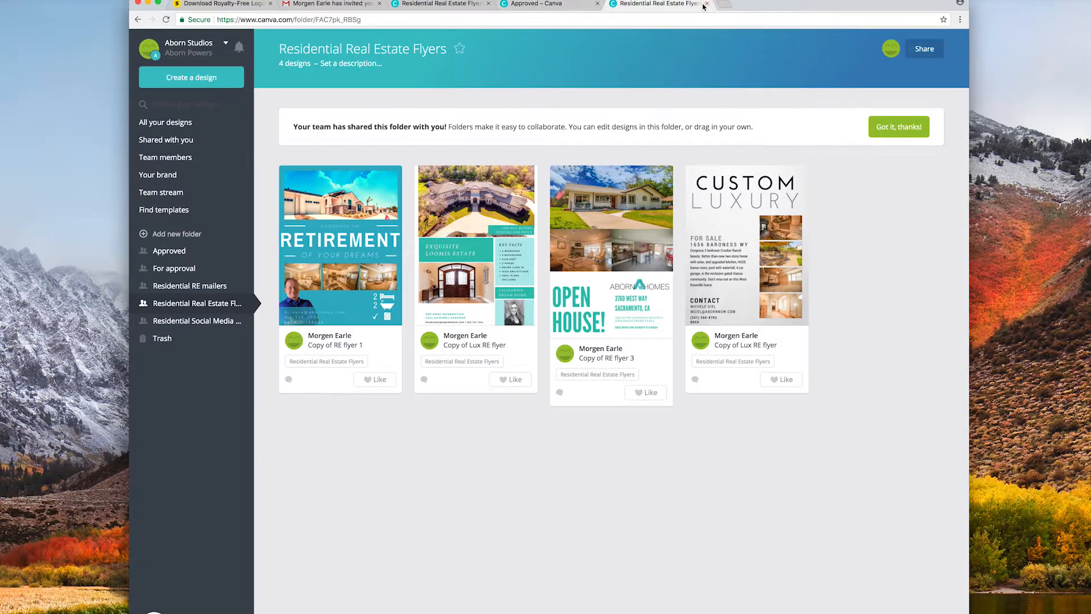
Open RE Social Media 1 from Residential Social Media posts as a new copy using Use as template.
{"action": "left_click", "coordinate": [540, 4]}
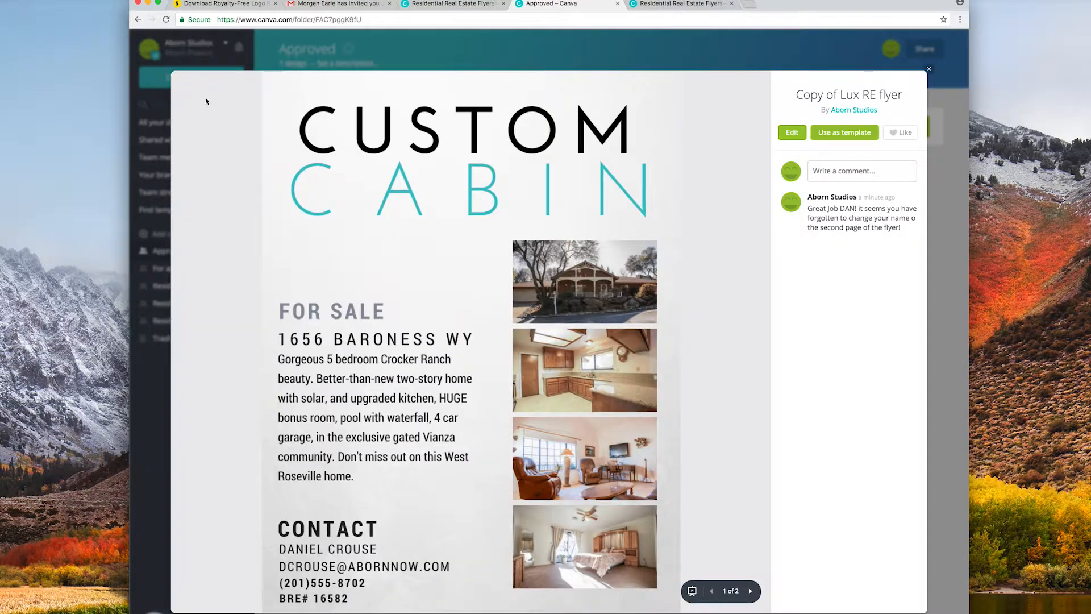
{"action": "left_click", "coordinate": [262, 57]}
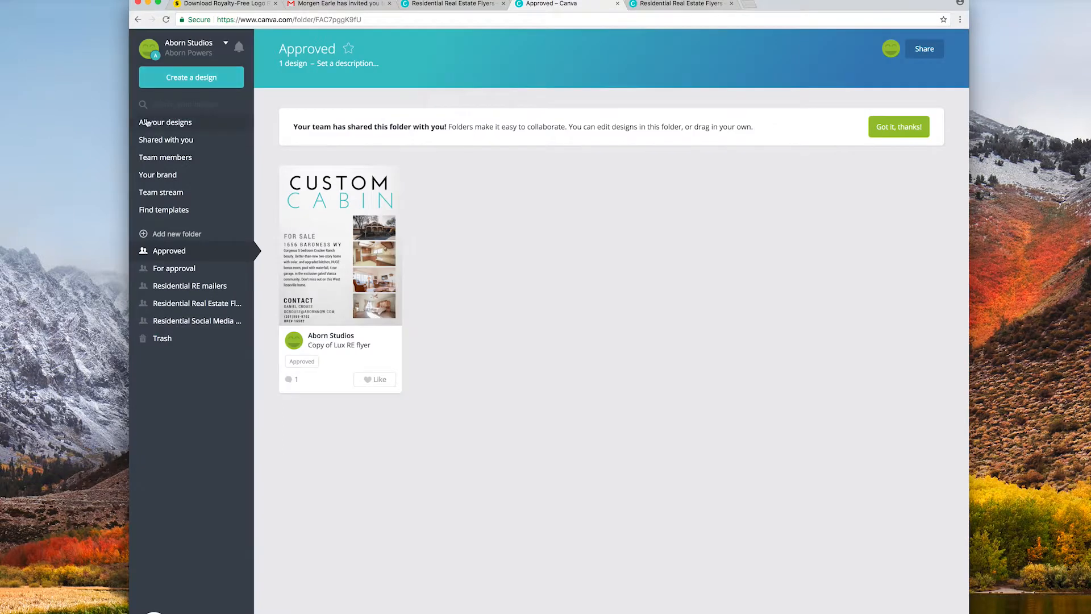
{"action": "left_click", "coordinate": [194, 321]}
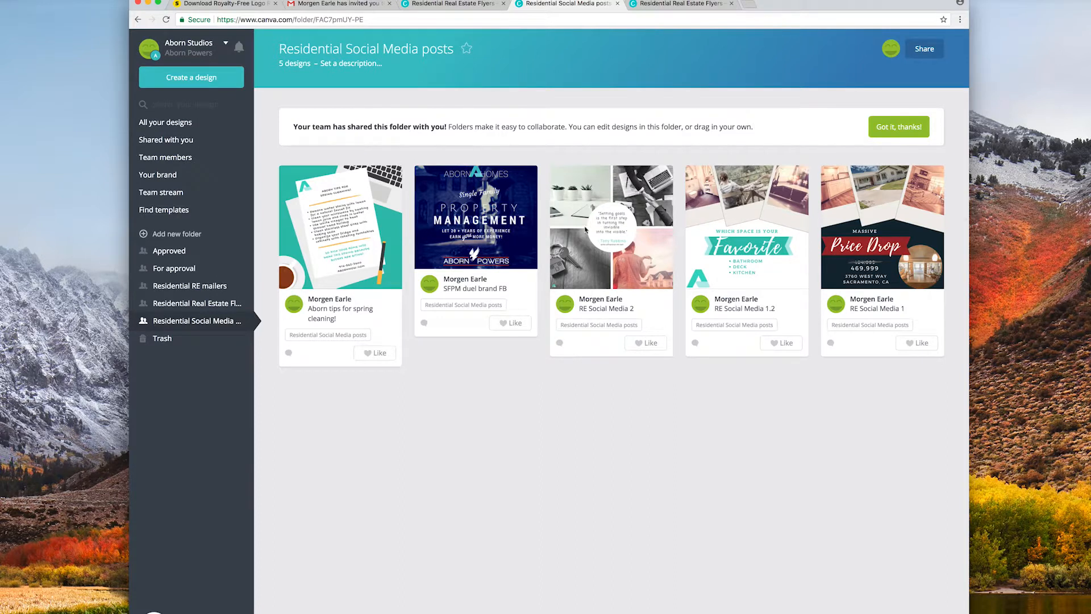
{"action": "left_click", "coordinate": [880, 222]}
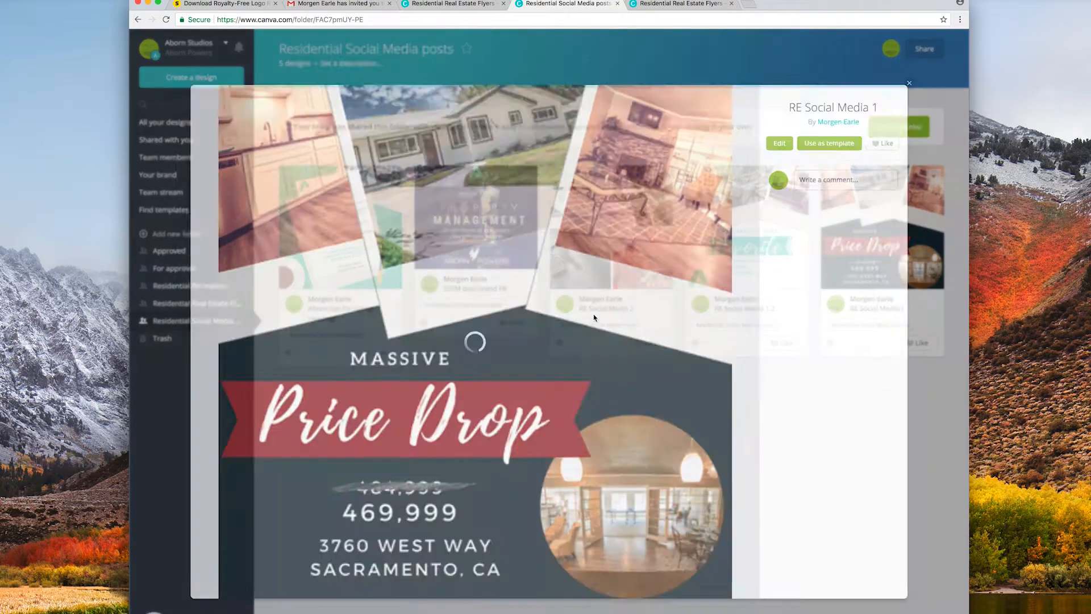
{"action": "left_click", "coordinate": [848, 134]}
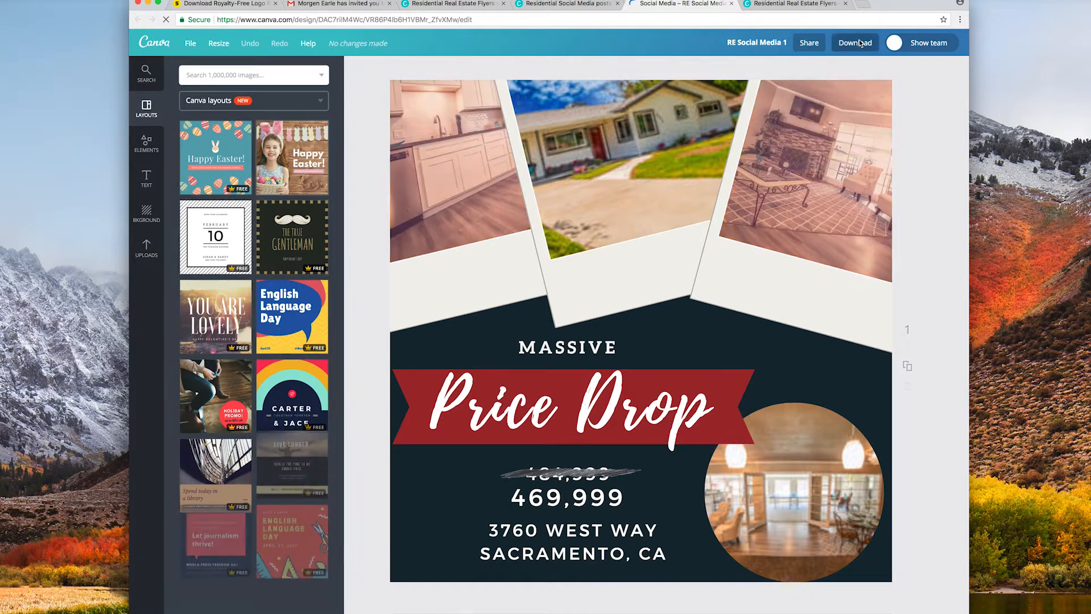
Download the Price Drop post in the default PNG (Recommended) format.
{"action": "left_click", "coordinate": [855, 45]}
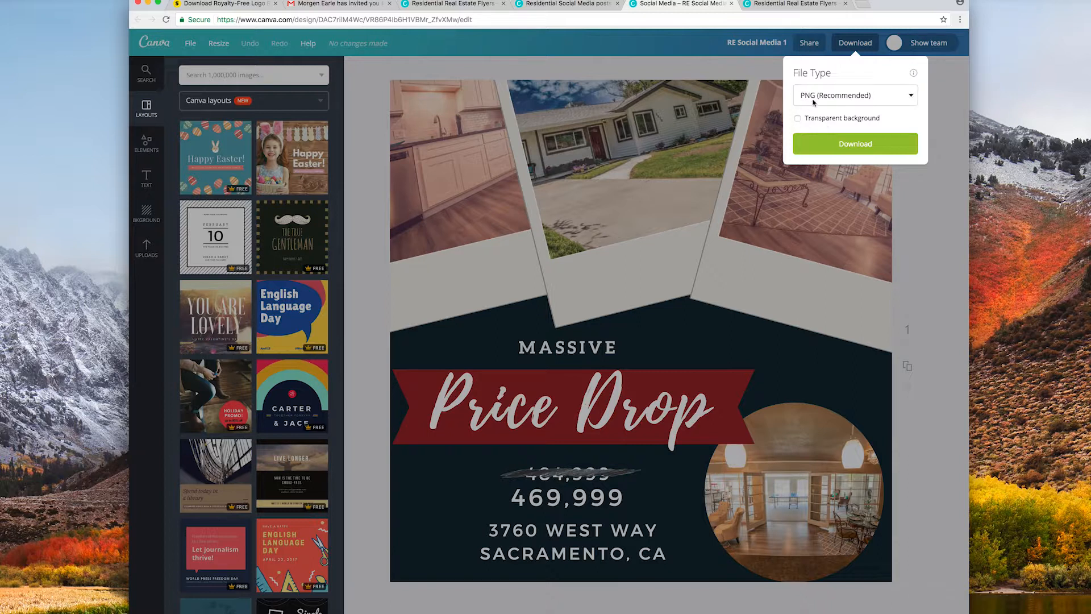
{"action": "left_click", "coordinate": [863, 145]}
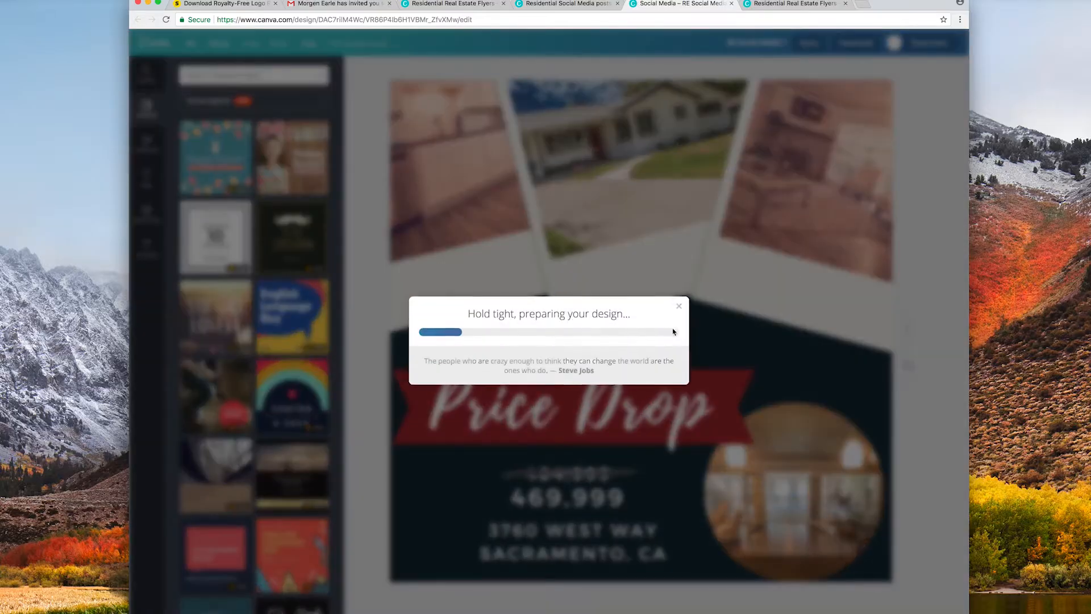